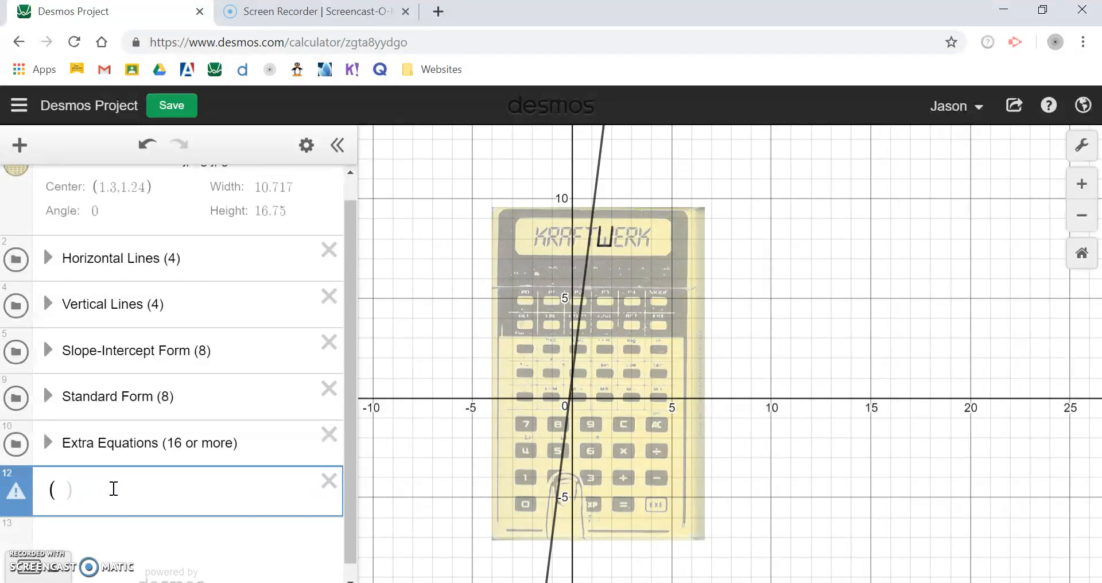
Step: Enter the circle equation (x)^2 + (y)^2 = 9 as a new expression
{"action": "type", "text": "x-"}
{"action": "key", "text": "BackSpace"}
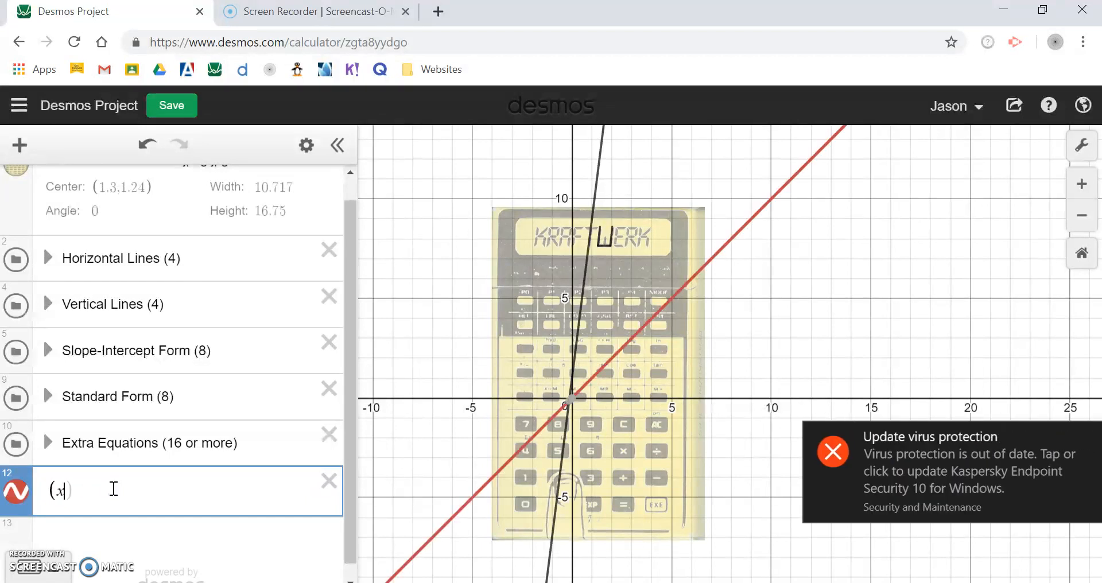
{"action": "type", "text": "^2"}
{"action": "key", "text": "Right"}
{"action": "type", "text": "+"}
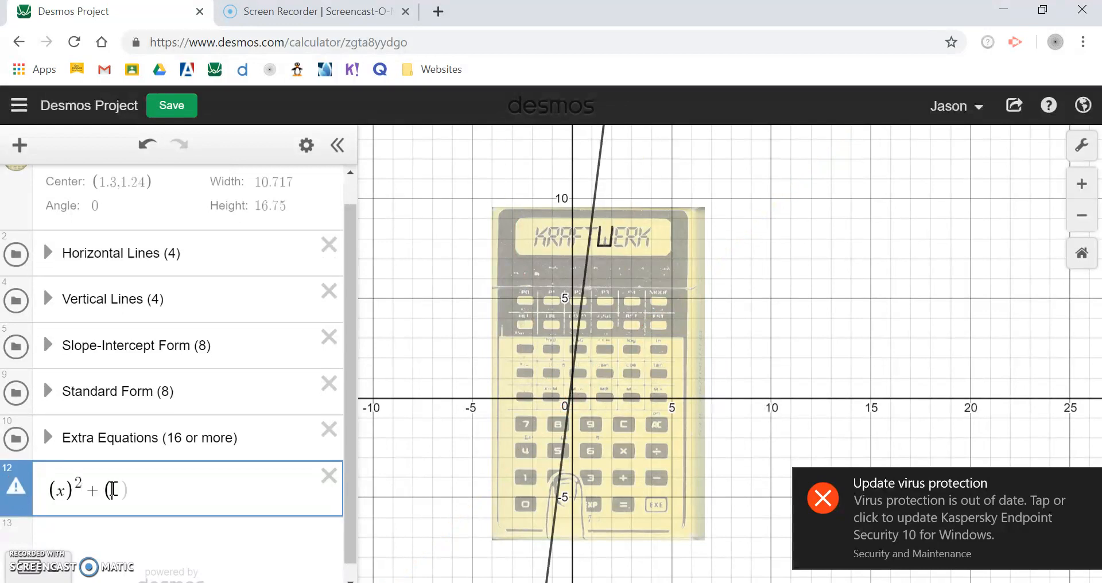
{"action": "key", "text": "Right"}
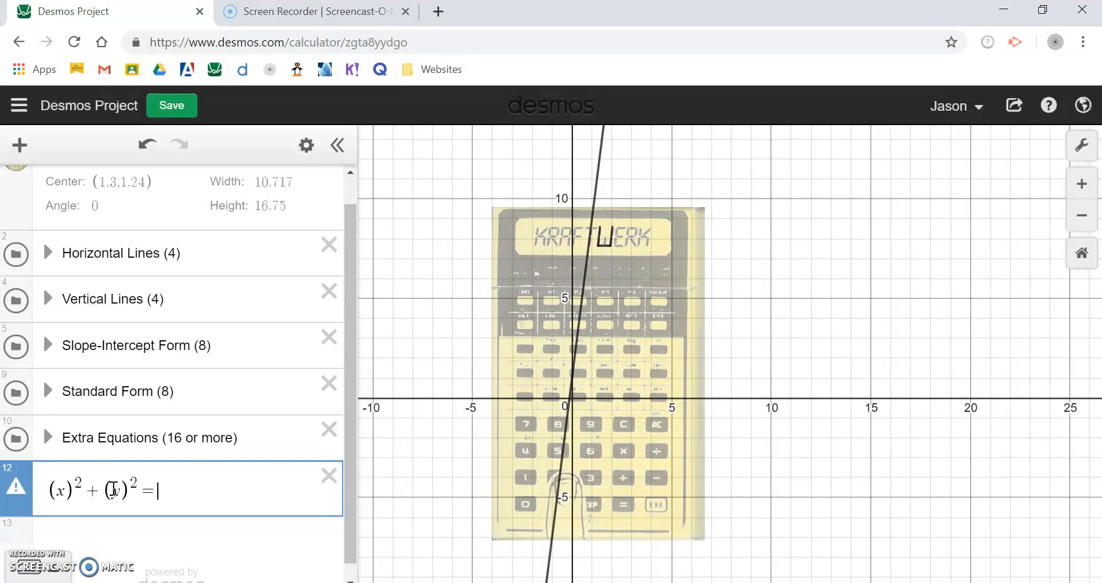
{"action": "type", "text": "9"}
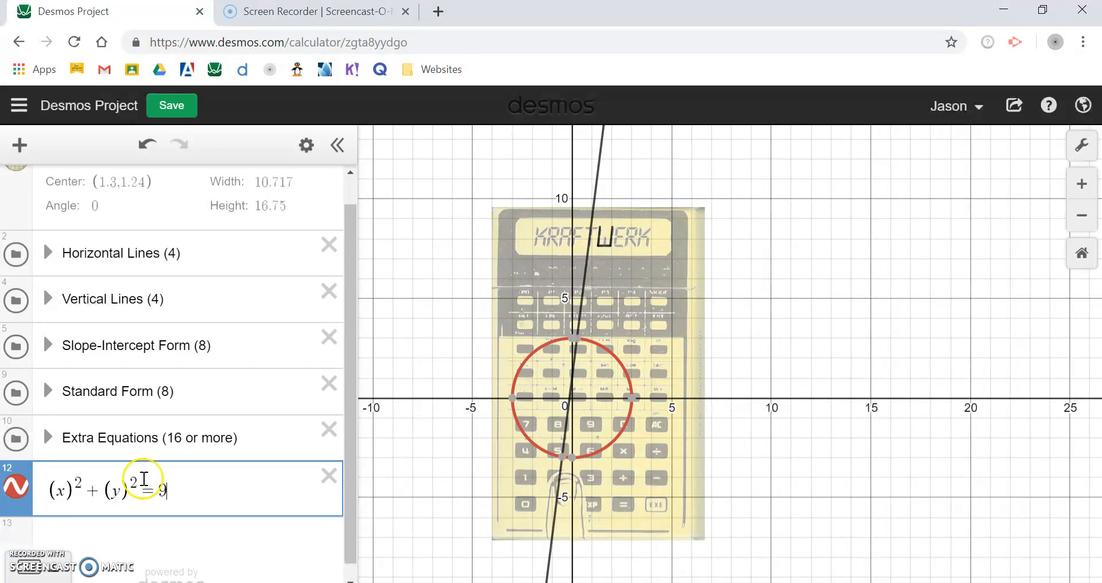
Step: Examine the circle's crossing point on the positive x-axis and the constant in its equation
{"action": "left_click", "coordinate": [88, 496]}
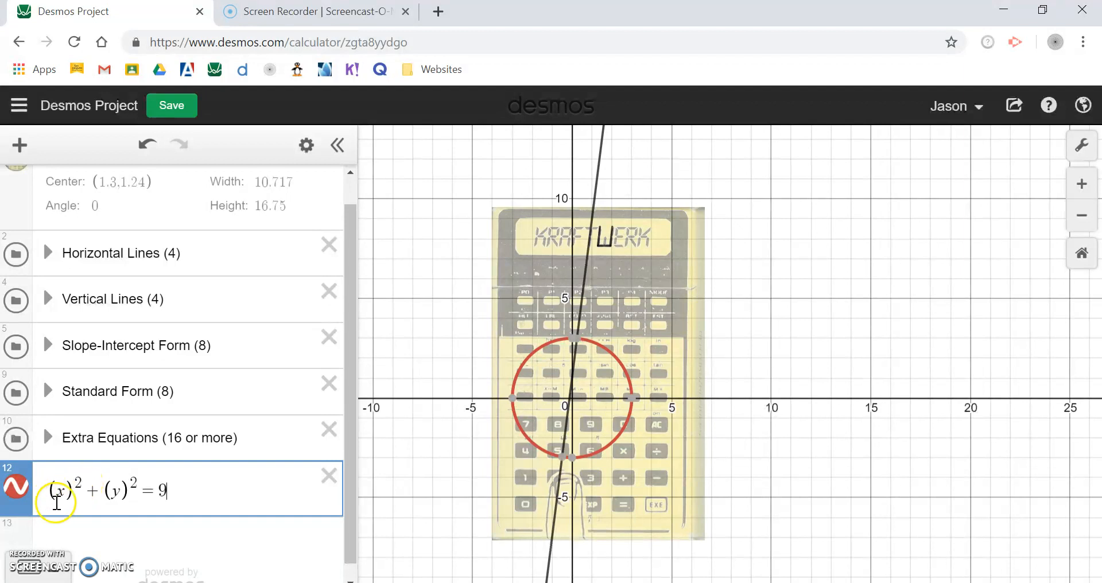
{"action": "scroll", "coordinate": [430, 390], "scroll_direction": "up", "scroll_amount": 2}
{"action": "scroll", "coordinate": [431, 391], "scroll_direction": "up", "scroll_amount": 1}
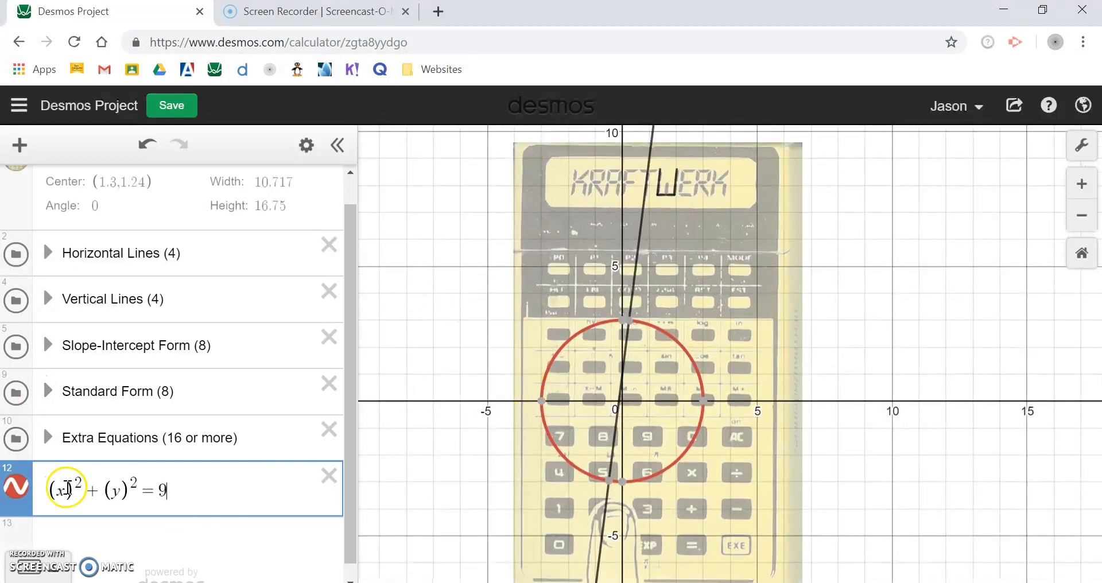
{"action": "scroll", "coordinate": [332, 419], "scroll_direction": "up", "scroll_amount": 1}
{"action": "scroll", "coordinate": [584, 343], "scroll_direction": "up", "scroll_amount": 2}
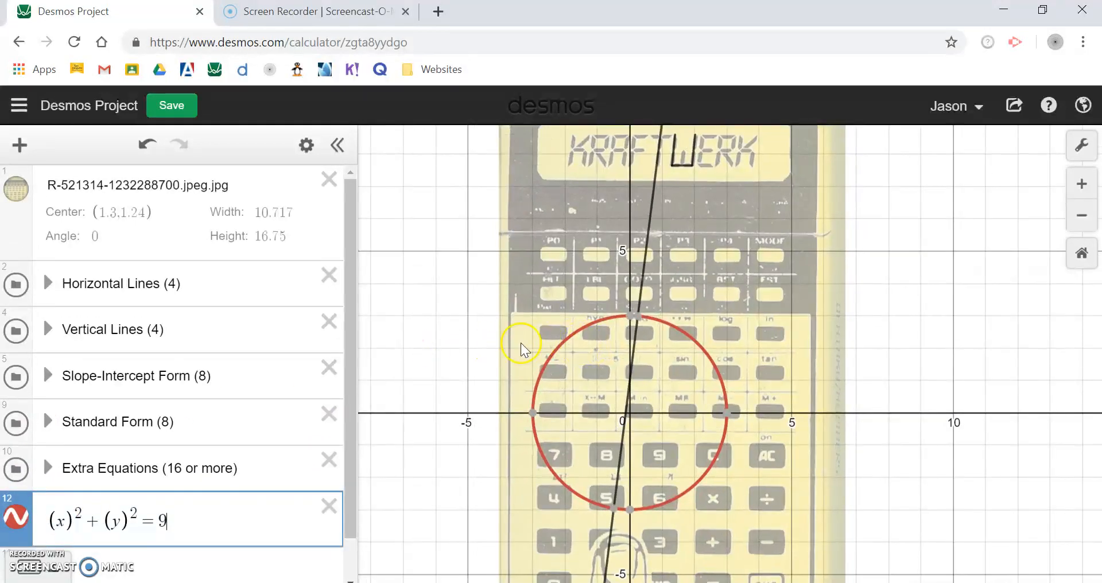
{"action": "scroll", "coordinate": [633, 420], "scroll_direction": "up", "scroll_amount": 1}
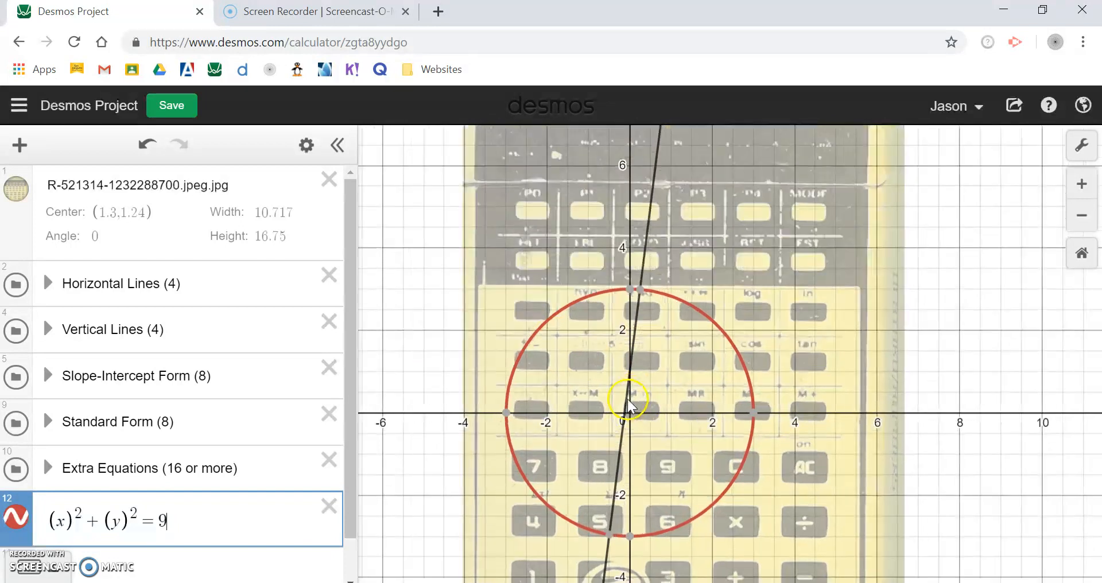
{"action": "mouse_move", "coordinate": [753, 418]}
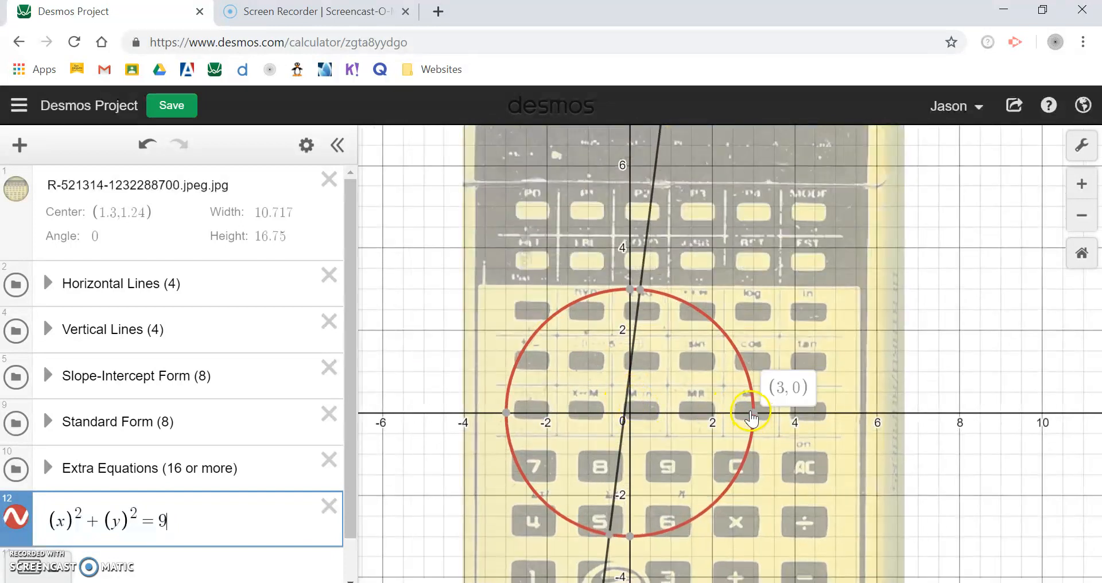
{"action": "left_click", "coordinate": [163, 522]}
{"action": "double_click", "coordinate": [163, 522]}
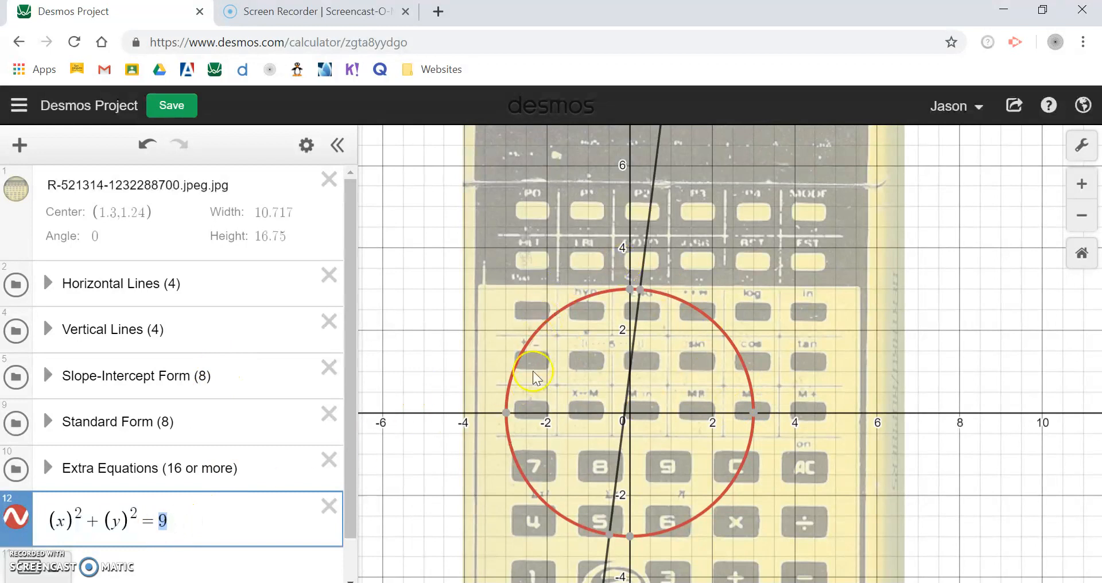
Step: Move the circle's centre to (1, -2) by changing its equation to (x-1)^2 + (y+2)^2 = 9
{"action": "left_click", "coordinate": [73, 522]}
{"action": "left_click", "coordinate": [66, 522]}
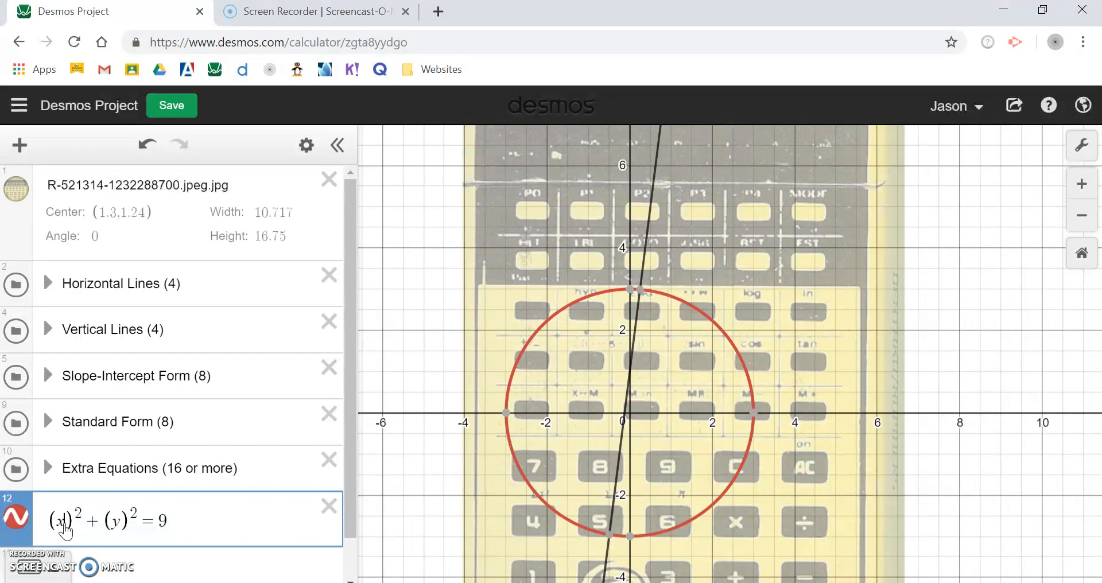
{"action": "type", "text": "-1"}
{"action": "left_click", "coordinate": [146, 490]}
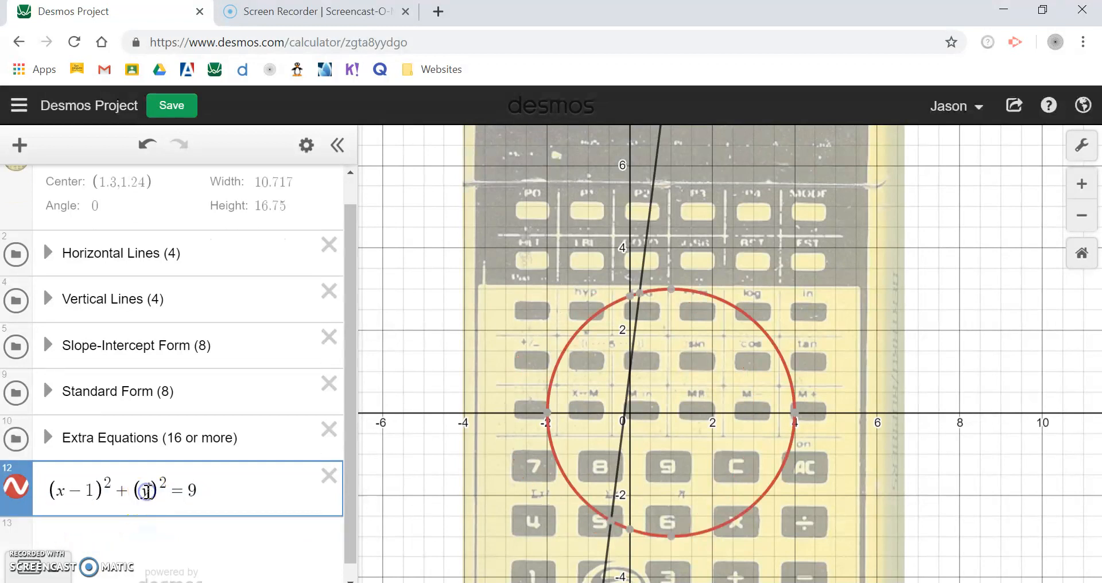
{"action": "type", "text": "+2"}
{"action": "left_click", "coordinate": [282, 444]}
{"action": "left_click_drag", "start_coordinate": [791, 336], "coordinate": [781, 196]}
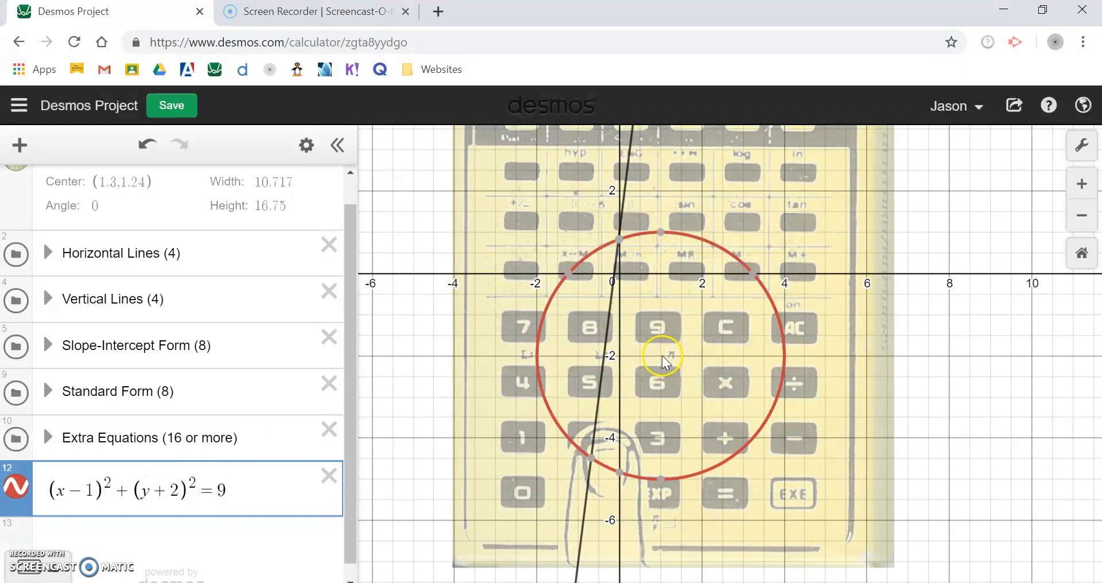
Step: Inspect the circle and the calculator image's key rows against the grid for a new circle centre
{"action": "scroll", "coordinate": [669, 353], "scroll_direction": "up", "scroll_amount": 4}
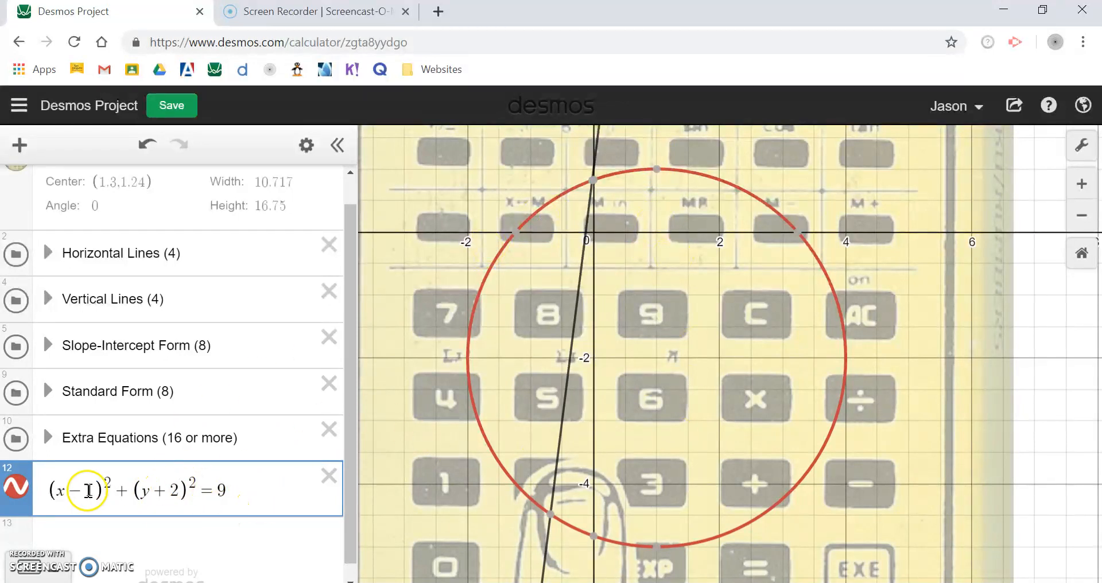
{"action": "scroll", "coordinate": [582, 309], "scroll_direction": "down", "scroll_amount": 2}
{"action": "scroll", "coordinate": [537, 273], "scroll_direction": "down", "scroll_amount": 1}
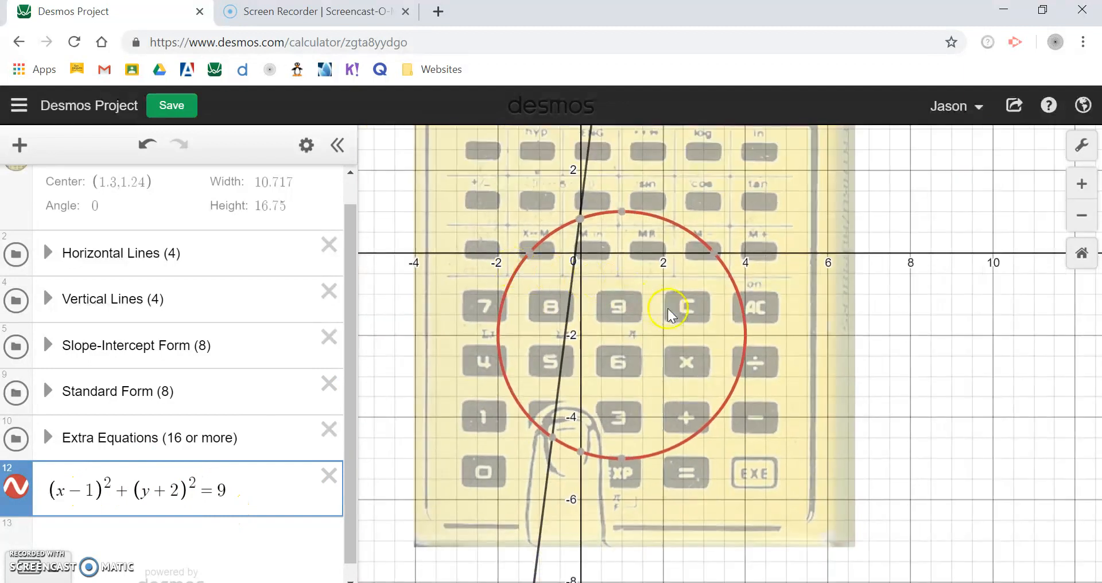
{"action": "left_click_drag", "start_coordinate": [669, 343], "coordinate": [667, 412]}
{"action": "scroll", "coordinate": [546, 258], "scroll_direction": "down", "scroll_amount": 1}
{"action": "left_click_drag", "start_coordinate": [502, 193], "coordinate": [503, 213]}
{"action": "scroll", "coordinate": [524, 232], "scroll_direction": "up", "scroll_amount": 3}
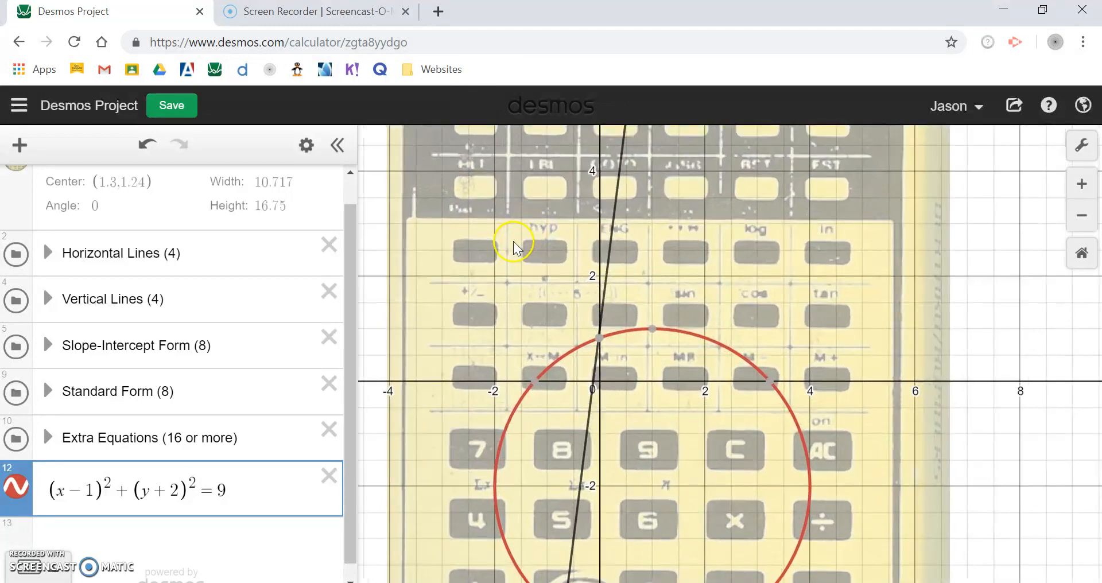
{"action": "left_click_drag", "start_coordinate": [525, 214], "coordinate": [514, 305]}
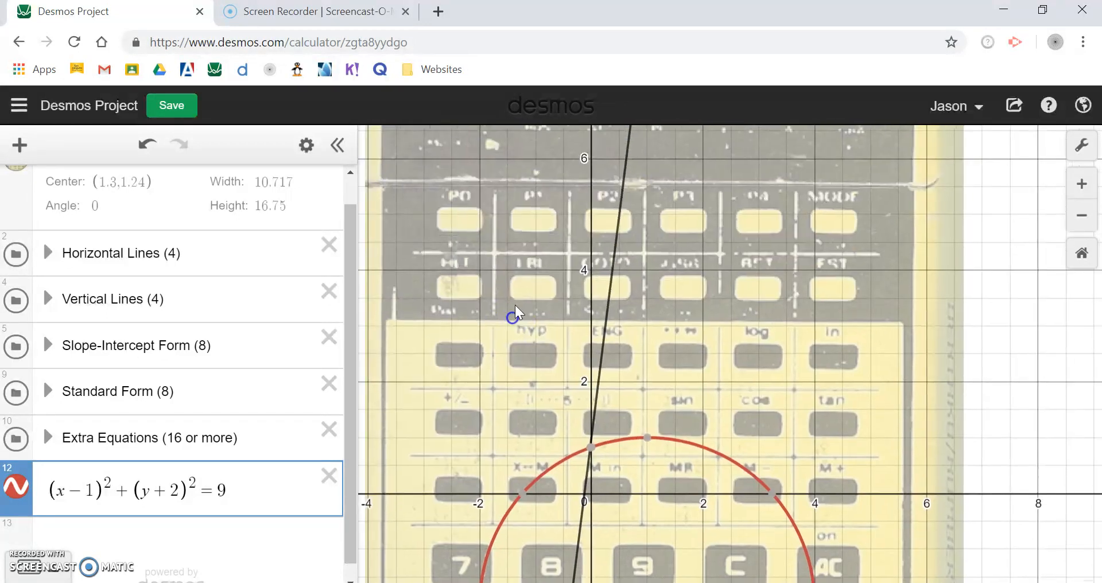
{"action": "scroll", "coordinate": [517, 208], "scroll_direction": "up", "scroll_amount": 1}
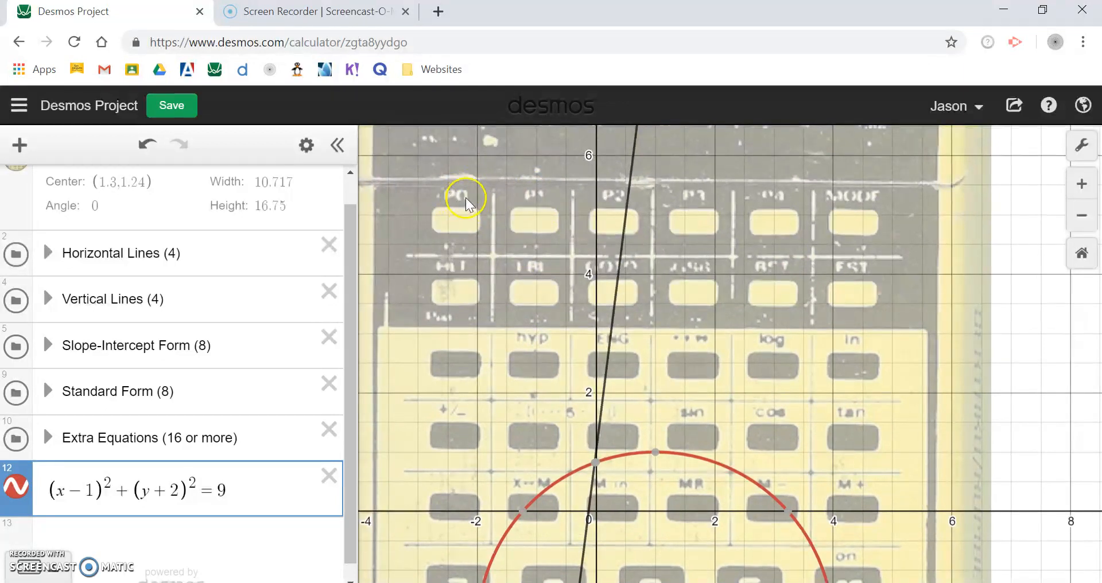
{"action": "left_click_drag", "start_coordinate": [487, 280], "coordinate": [498, 260]}
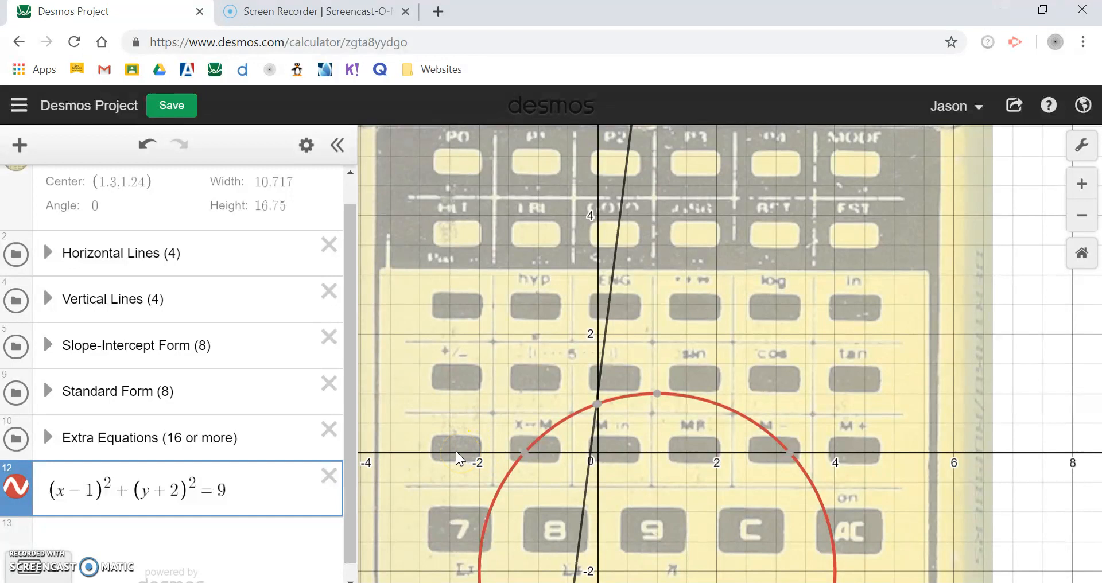
Step: Change the left side of the circle equation to (x+2.5)^2 + (y-5)^2 to centre it on the P0 key
{"action": "left_click_drag", "start_coordinate": [95, 489], "coordinate": [81, 489]}
{"action": "type", "text": "+2.5"}
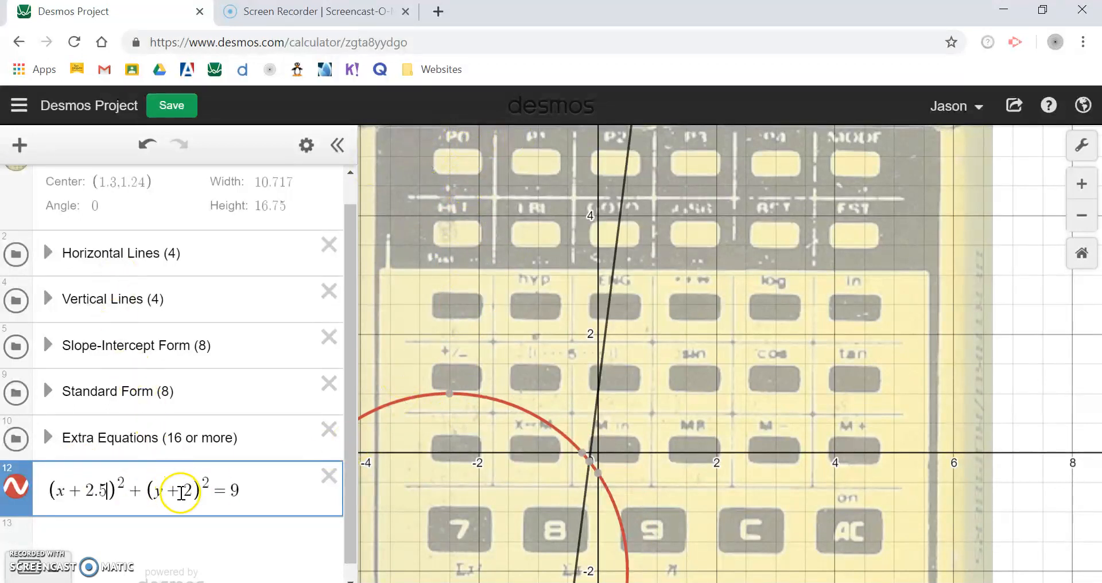
{"action": "left_click_drag", "start_coordinate": [163, 491], "coordinate": [188, 485]}
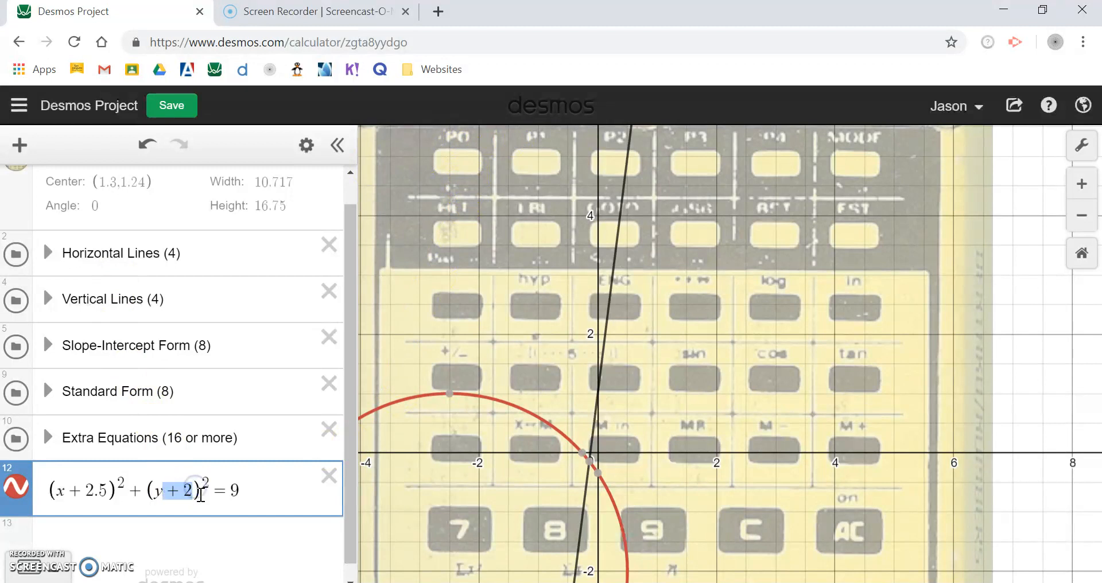
{"action": "type", "text": "-5"}
Step: Replace the constant of the circle equation with 2^2
{"action": "left_click", "coordinate": [254, 489]}
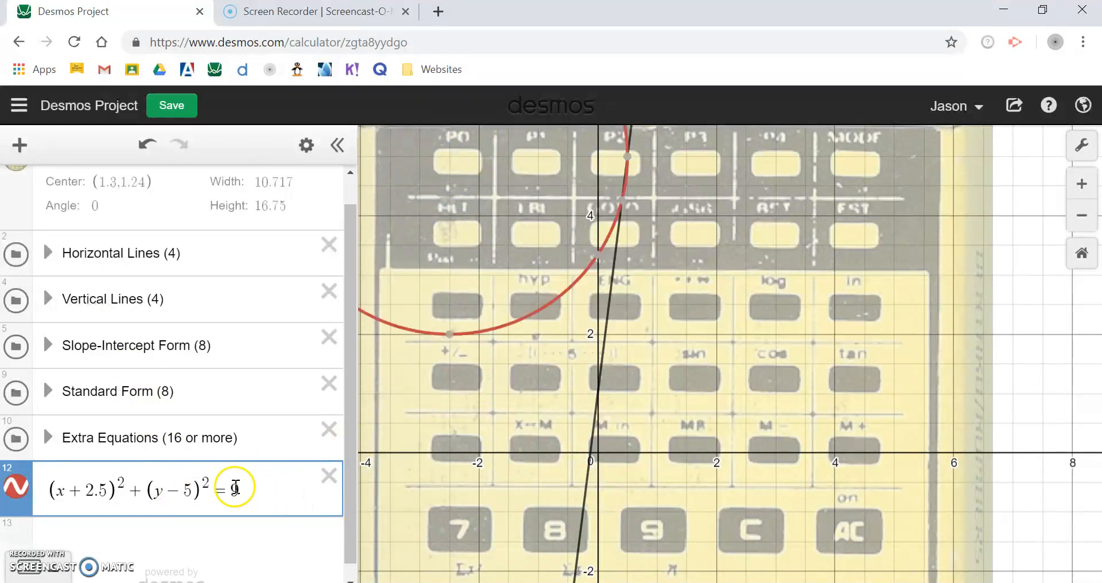
{"action": "left_click_drag", "start_coordinate": [455, 270], "coordinate": [501, 367]}
{"action": "double_click", "coordinate": [237, 491]}
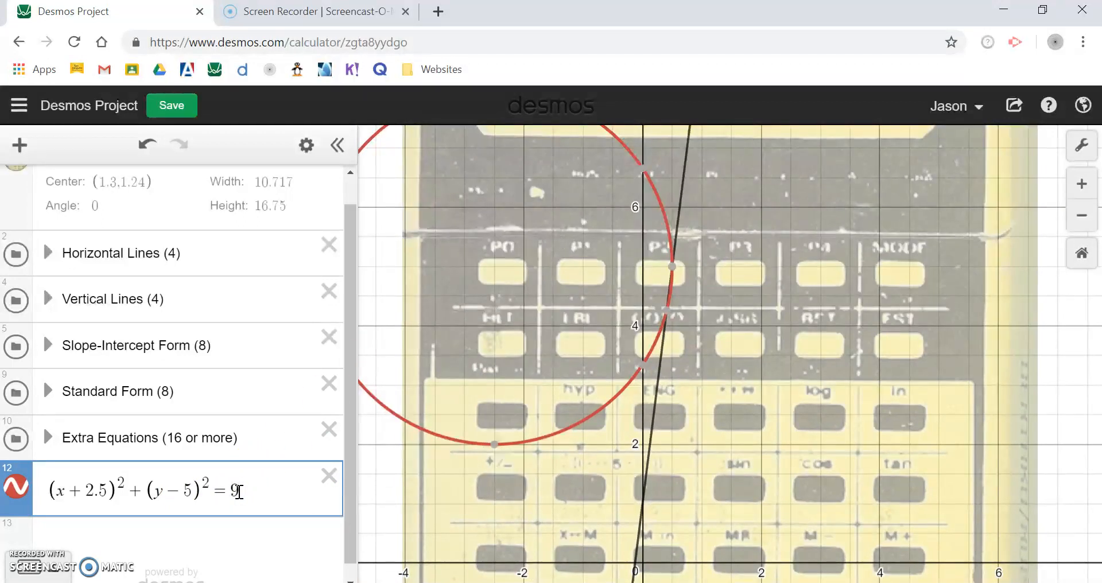
{"action": "key", "text": "BackSpace"}
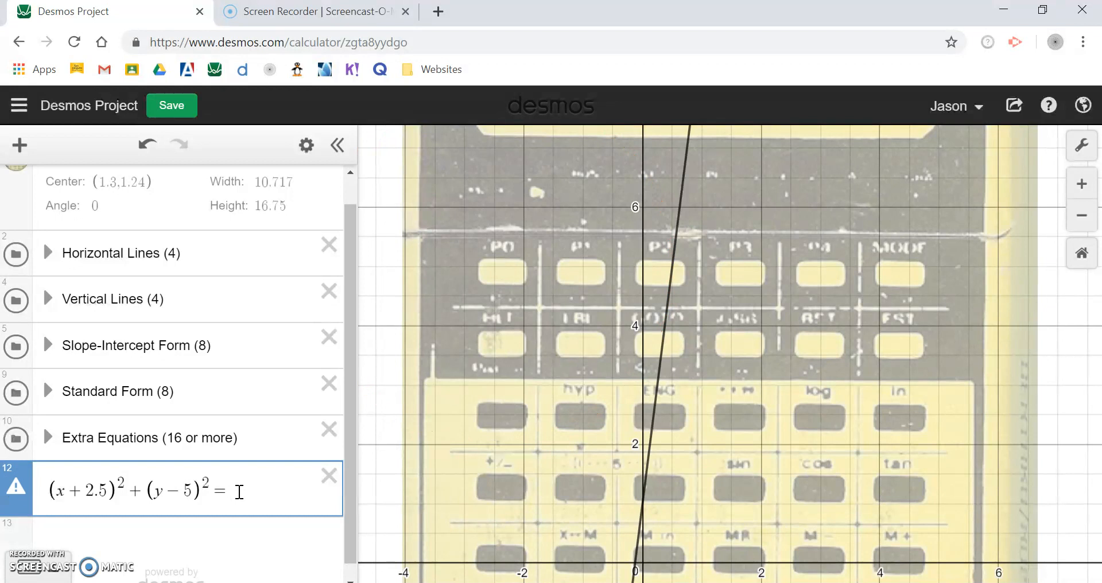
{"action": "type", "text": "2^2"}
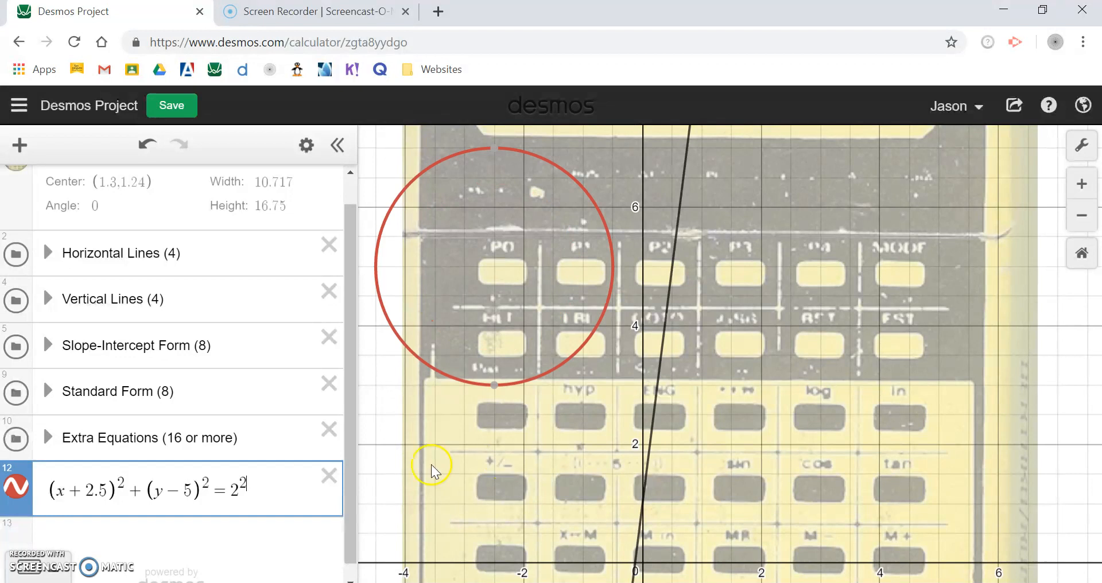
Step: Shrink the circle around the P0 key by setting its squared radius to 1^2 and then to .1
{"action": "double_click", "coordinate": [234, 489]}
{"action": "type", "text": "1"}
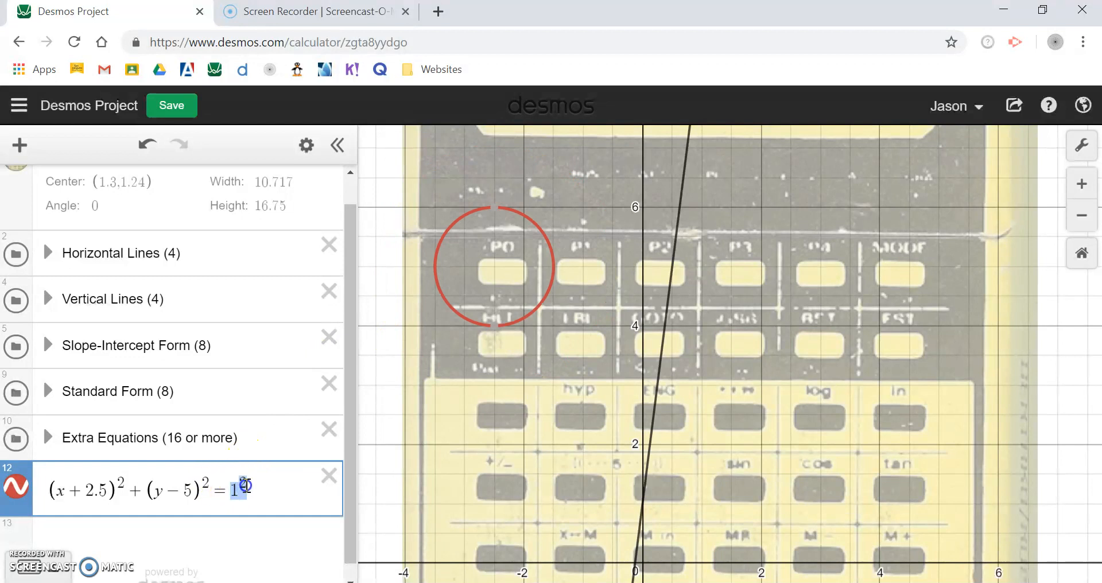
{"action": "key", "text": "BackSpace"}
{"action": "type", "text": ".1"}
{"action": "left_click_drag", "start_coordinate": [571, 267], "coordinate": [575, 350]}
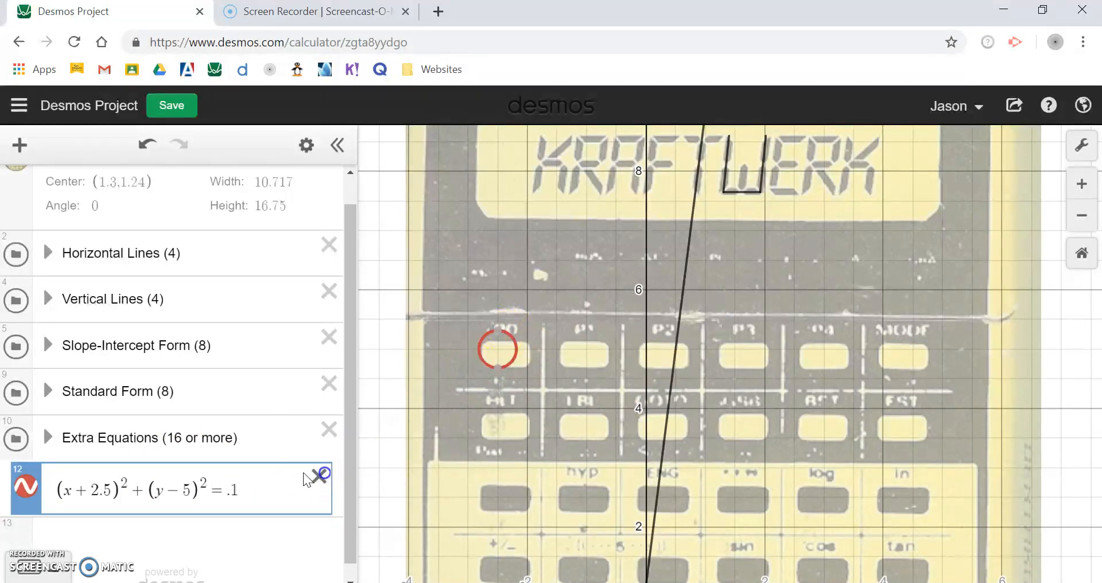
Step: Delete the circle equation and enter the general form (x-h)^2 + (y-k)^2 = r^2 instead
{"action": "left_click", "coordinate": [328, 476]}
{"action": "left_click", "coordinate": [94, 507]}
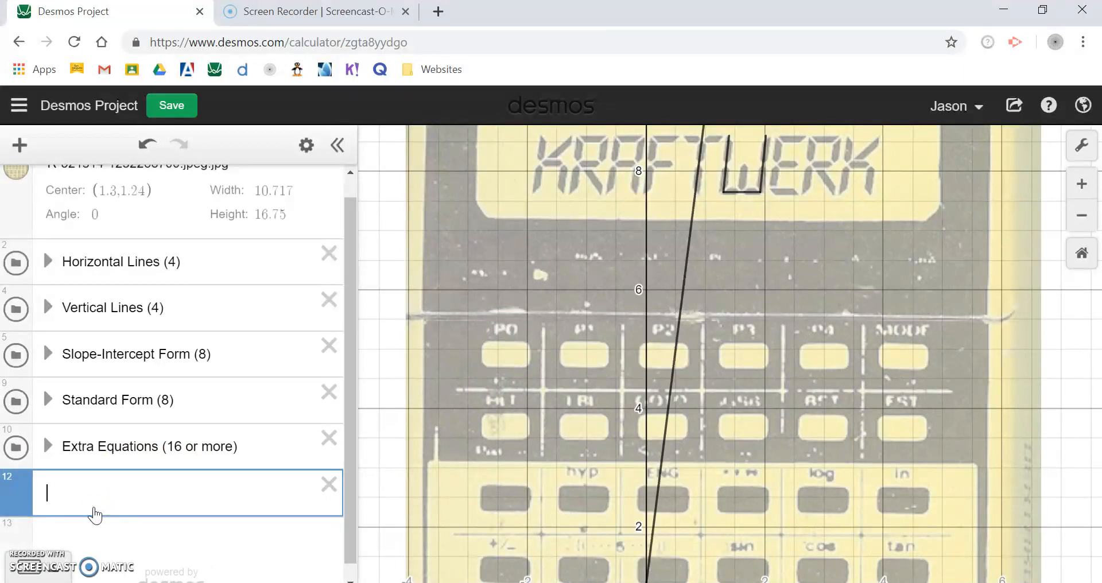
{"action": "type", "text": "(x-h"}
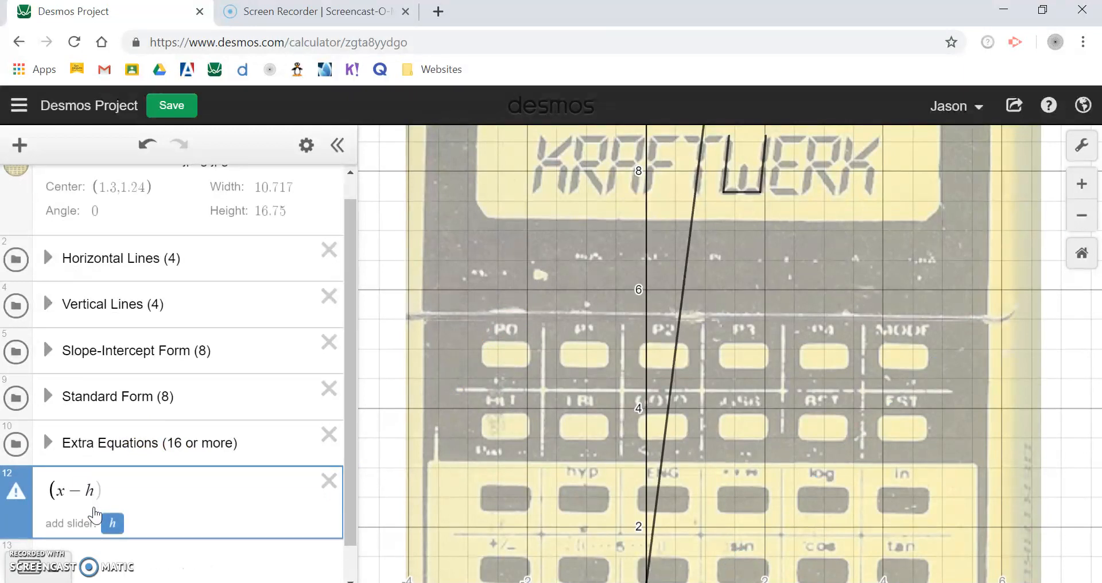
{"action": "type", "text": ")^2"}
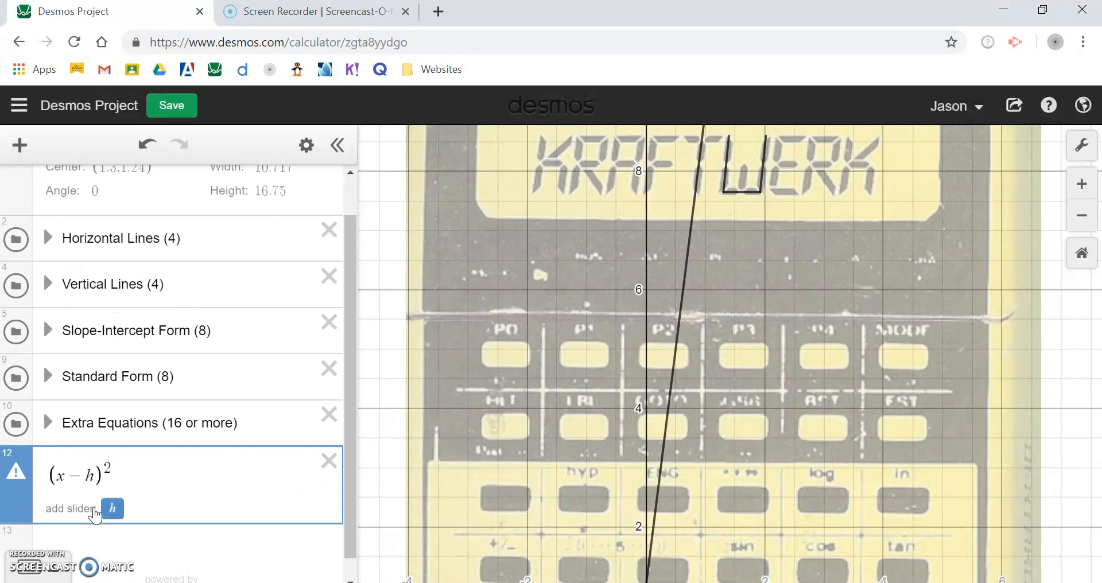
{"action": "type", "text": "+(y-k)^2=r"}
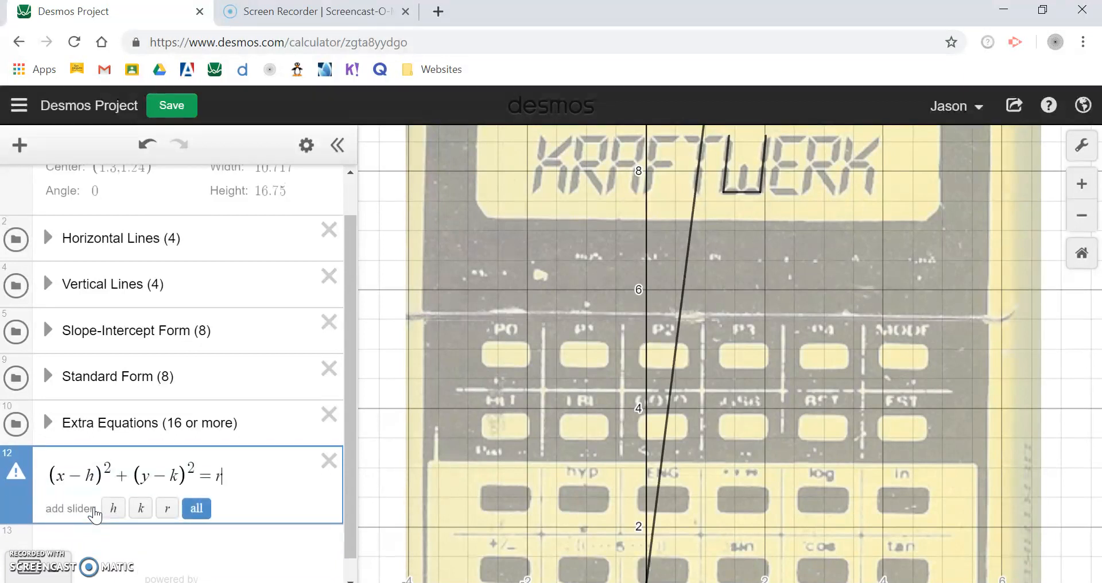
{"action": "type", "text": "^2"}
Step: Add sliders for h, k and r and bring the resulting circle and its sliders into view
{"action": "left_click", "coordinate": [216, 512]}
{"action": "left_click", "coordinate": [199, 511]}
{"action": "left_click_drag", "start_coordinate": [752, 464], "coordinate": [719, 327]}
{"action": "scroll", "coordinate": [105, 551], "scroll_direction": "down", "scroll_amount": 4}
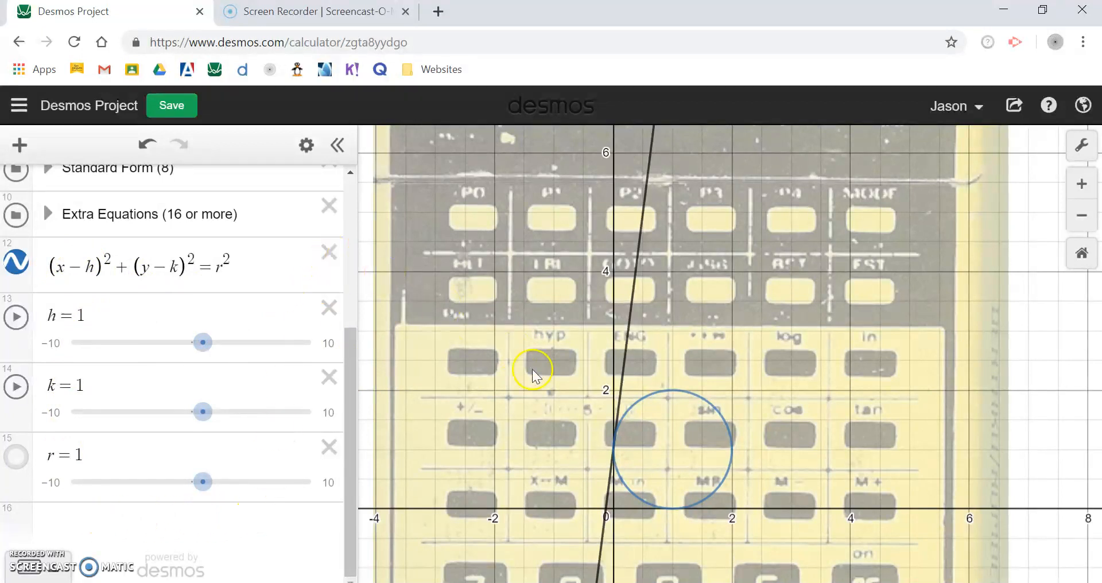
{"action": "mouse_move", "coordinate": [203, 412]}
{"action": "left_mouse_down"}
{"action": "mouse_move", "coordinate": [219, 419]}
{"action": "mouse_move", "coordinate": [181, 422]}
{"action": "mouse_move", "coordinate": [175, 412]}
{"action": "mouse_move", "coordinate": [204, 413]}
{"action": "left_mouse_up"}
Step: Delete the general circle equation and its h, k and r sliders
{"action": "left_click", "coordinate": [328, 252]}
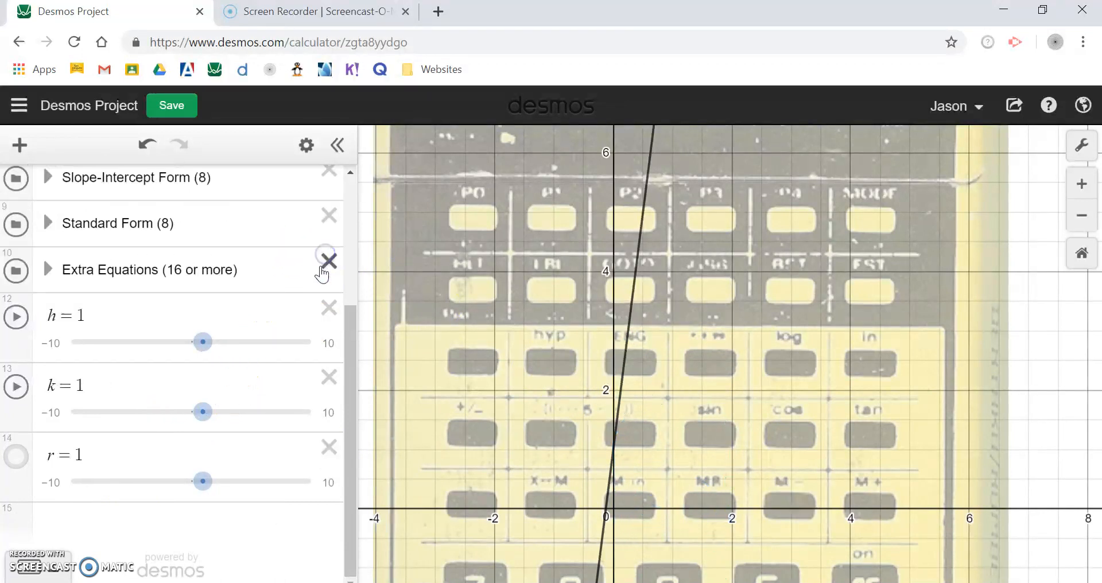
{"action": "left_click", "coordinate": [326, 310]}
{"action": "left_click", "coordinate": [328, 376]}
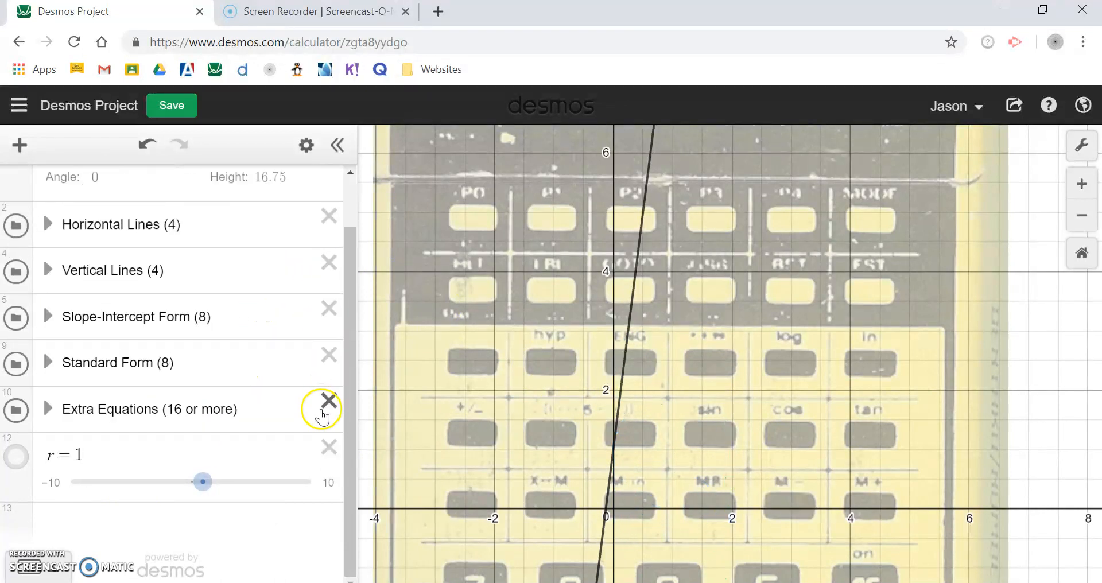
{"action": "left_click", "coordinate": [324, 449]}
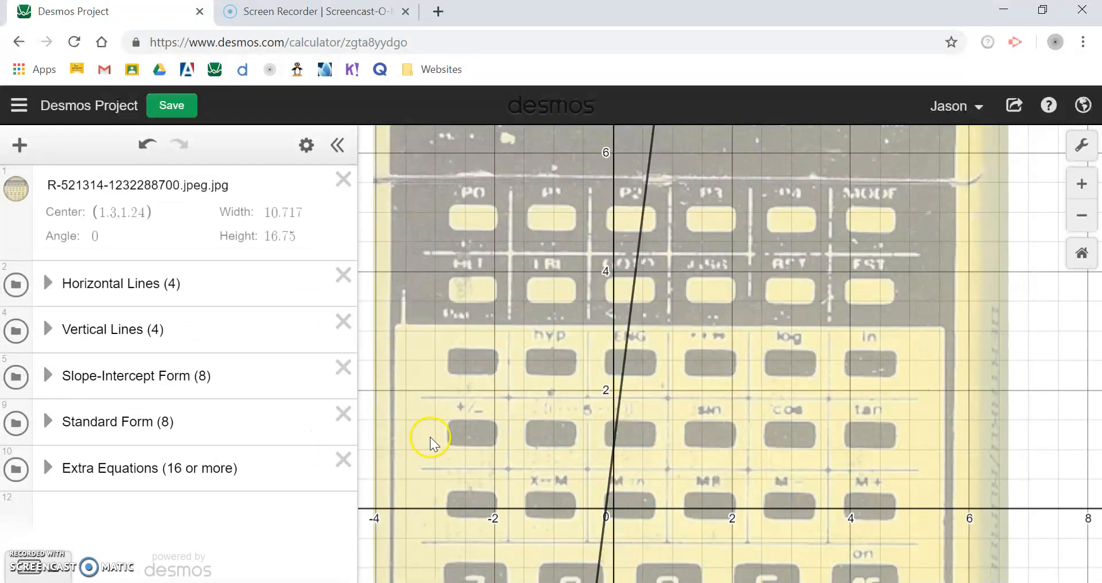
Step: Show the circle (x+2.25)^2+(y-5.33)^2=.1^2 stored in the Extra Equations folder and save the project
{"action": "left_click", "coordinate": [48, 468]}
{"action": "left_click_drag", "start_coordinate": [497, 289], "coordinate": [590, 373]}
{"action": "scroll", "coordinate": [712, 376], "scroll_direction": "up", "scroll_amount": 3}
{"action": "scroll", "coordinate": [711, 378], "scroll_direction": "up", "scroll_amount": 1}
{"action": "scroll", "coordinate": [757, 307], "scroll_direction": "up", "scroll_amount": 2}
{"action": "left_click_drag", "start_coordinate": [721, 312], "coordinate": [617, 288]}
{"action": "scroll", "coordinate": [182, 468], "scroll_direction": "down", "scroll_amount": 1}
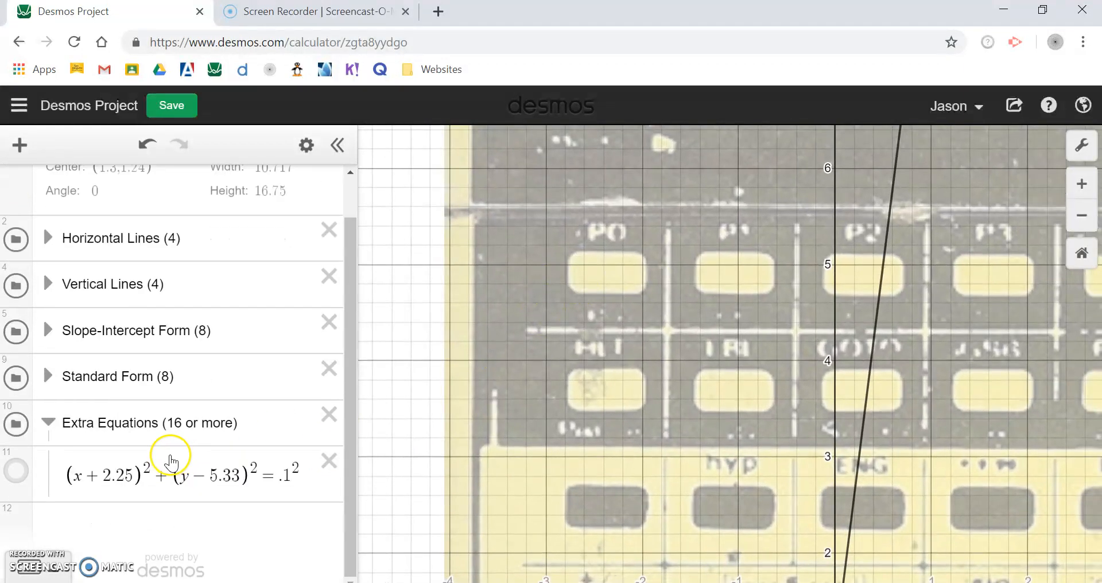
{"action": "left_click", "coordinate": [16, 470]}
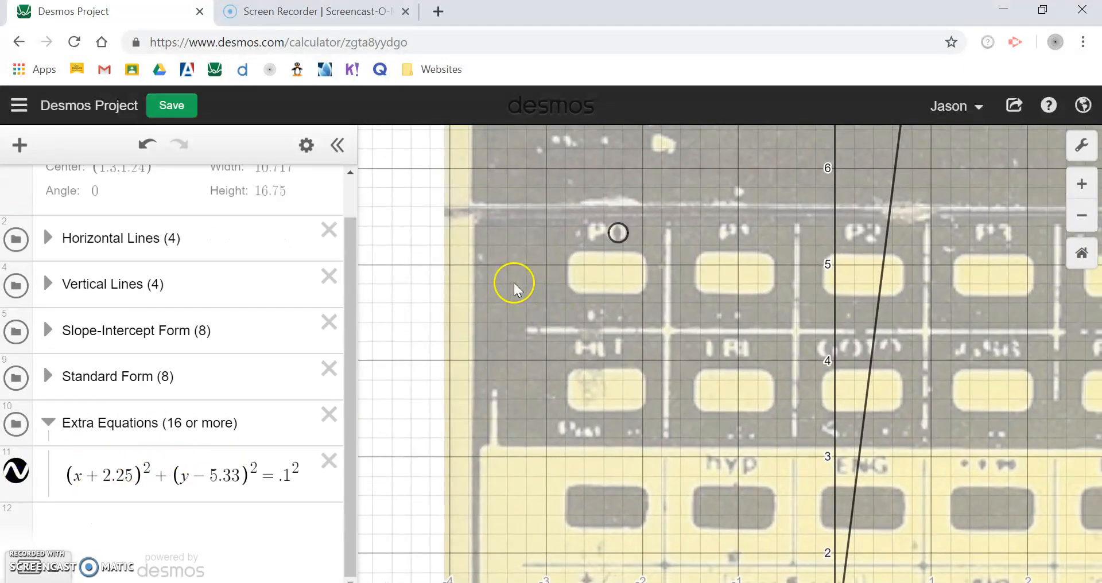
{"action": "scroll", "coordinate": [661, 235], "scroll_direction": "up", "scroll_amount": 2}
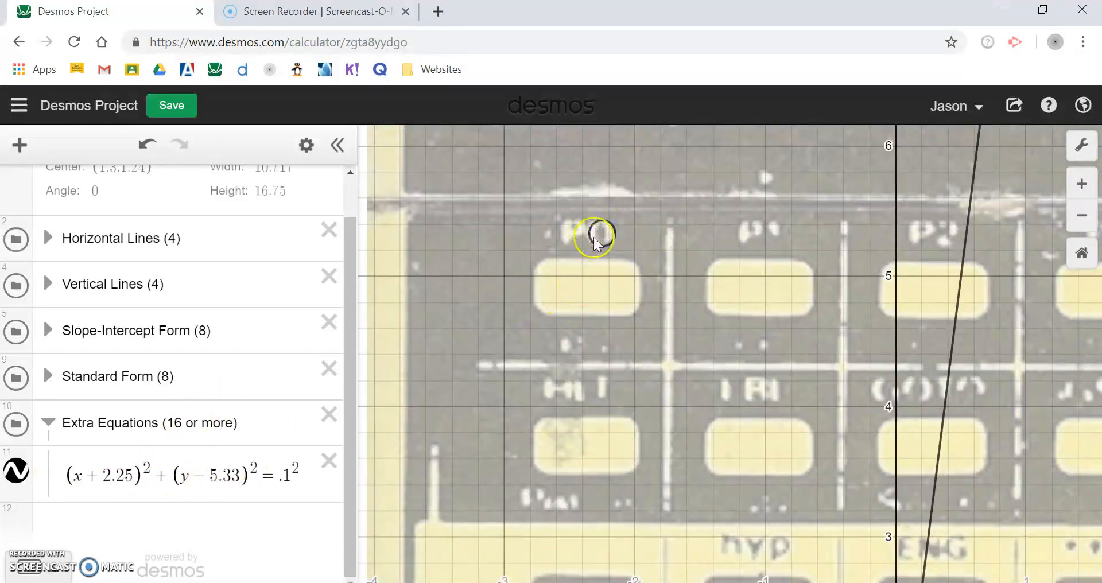
{"action": "left_click_drag", "start_coordinate": [305, 474], "coordinate": [234, 468]}
{"action": "left_click", "coordinate": [167, 104]}
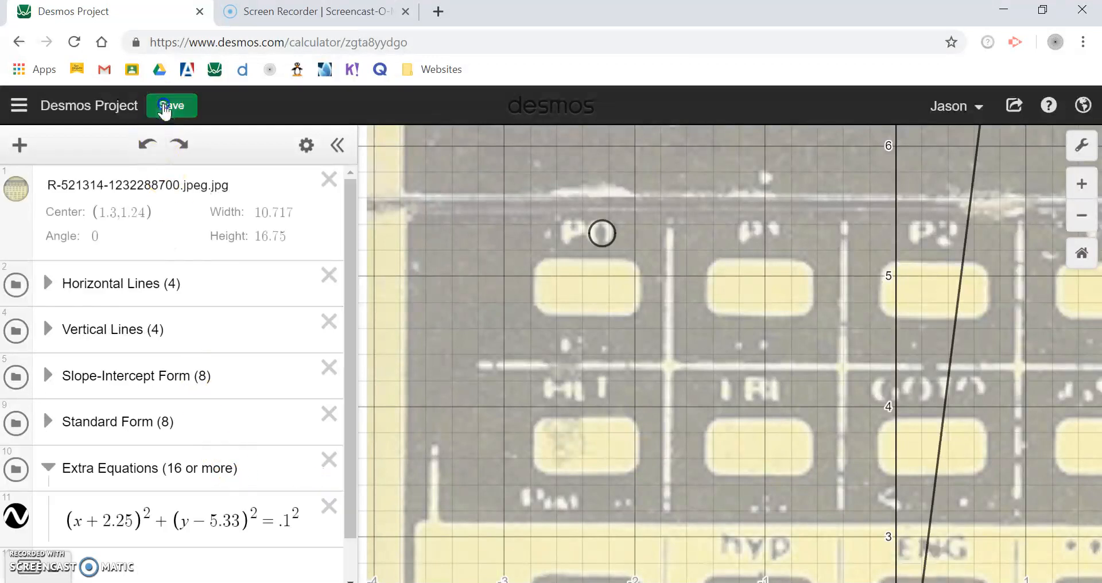
Step: Trace the circle to where the left curve of the 0 in P0 ends and add the restriction {x<-2.285} to its equation
{"action": "scroll", "coordinate": [563, 273], "scroll_direction": "up", "scroll_amount": 4}
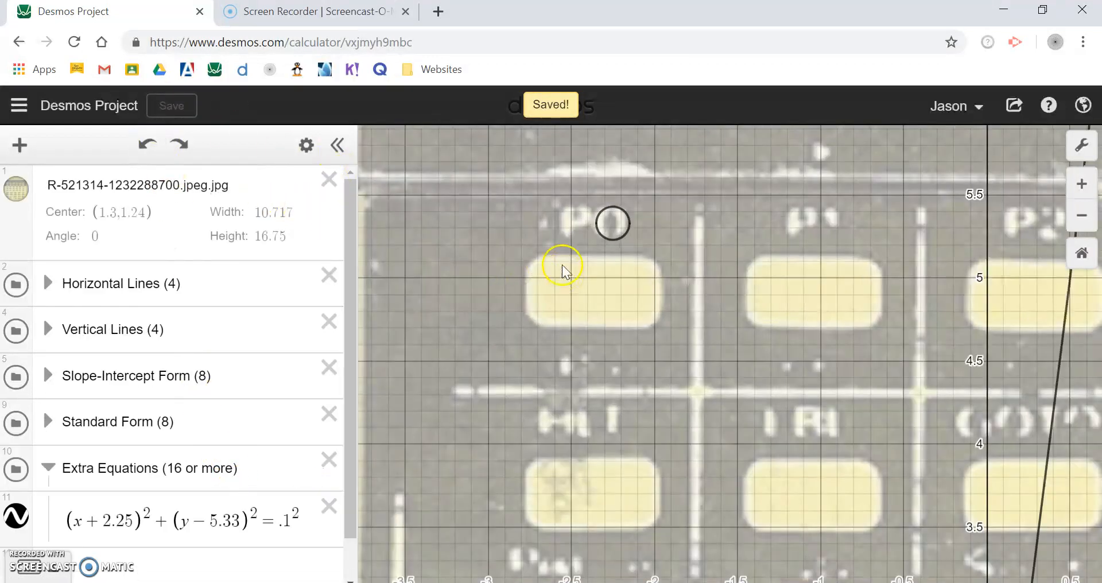
{"action": "left_click_drag", "start_coordinate": [630, 191], "coordinate": [625, 193]}
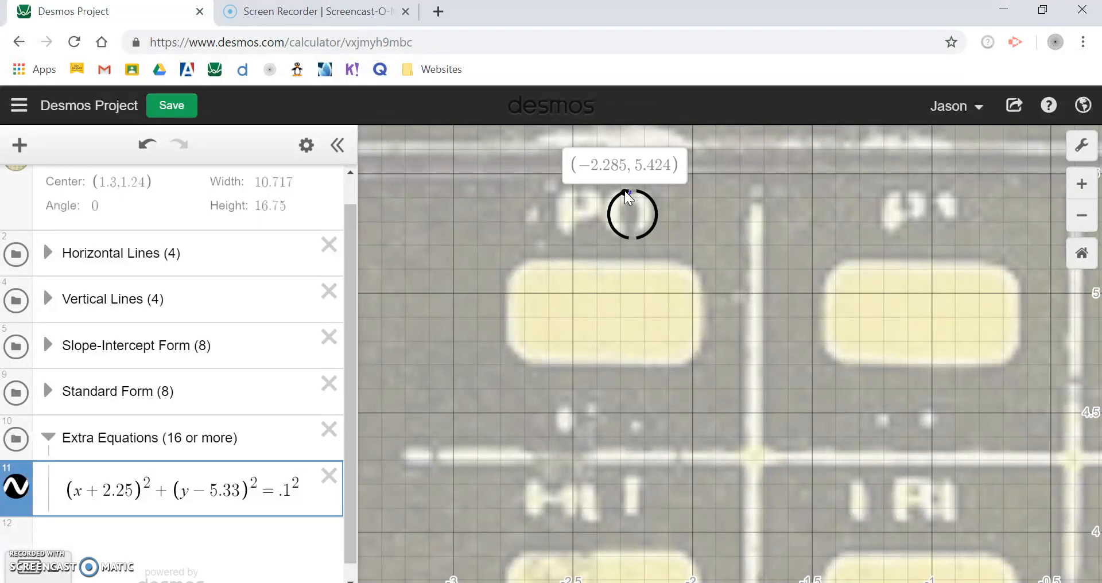
{"action": "mouse_move", "coordinate": [629, 197]}
{"action": "left_mouse_down"}
{"action": "mouse_move", "coordinate": [609, 206]}
{"action": "mouse_move", "coordinate": [617, 233]}
{"action": "left_mouse_up"}
{"action": "left_click", "coordinate": [303, 489]}
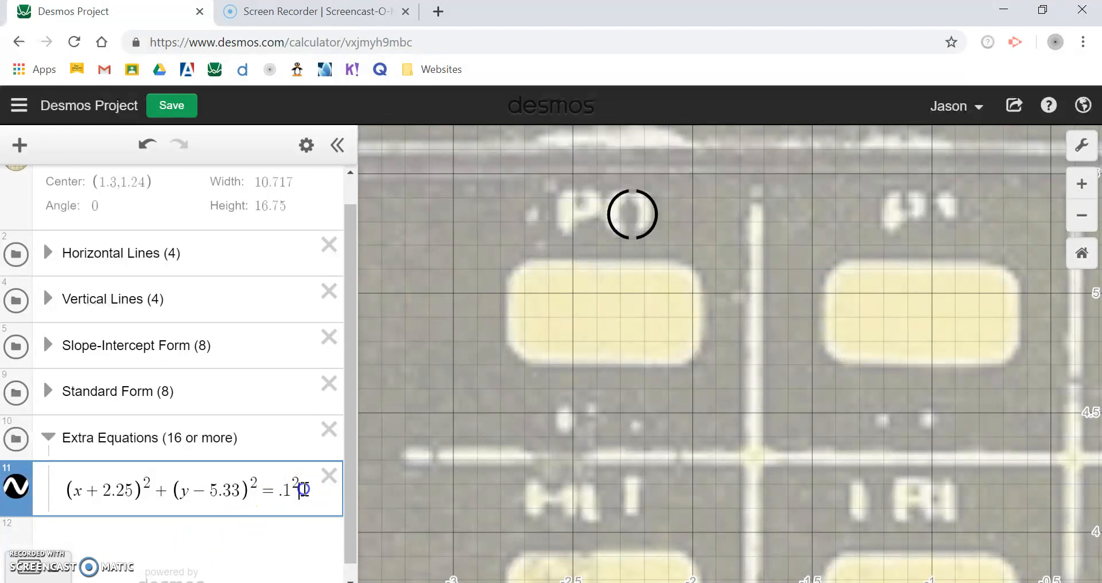
{"action": "type", "text": "{"}
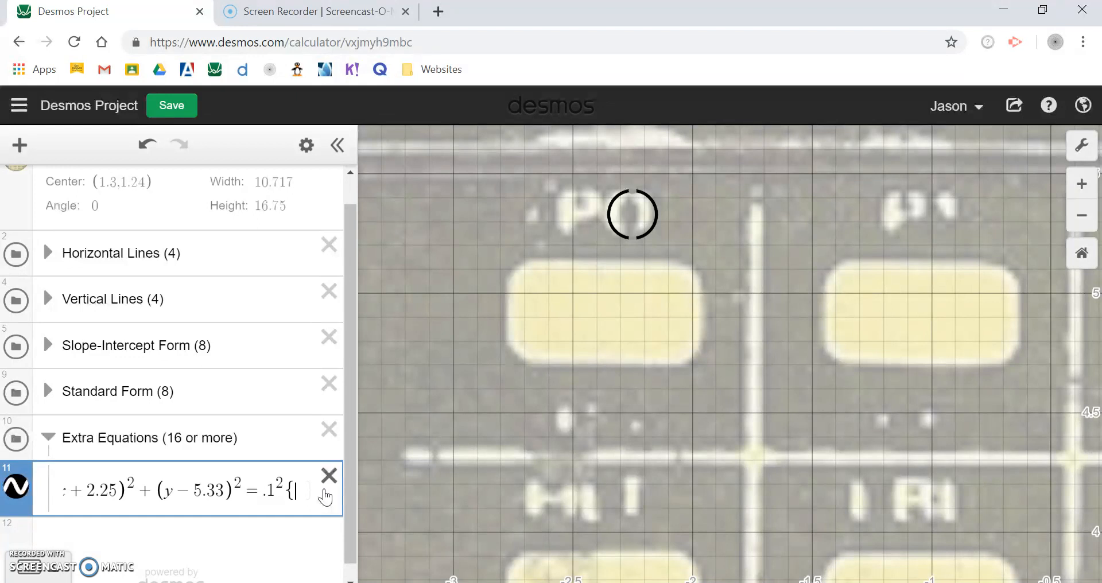
{"action": "type", "text": "x<-2"}
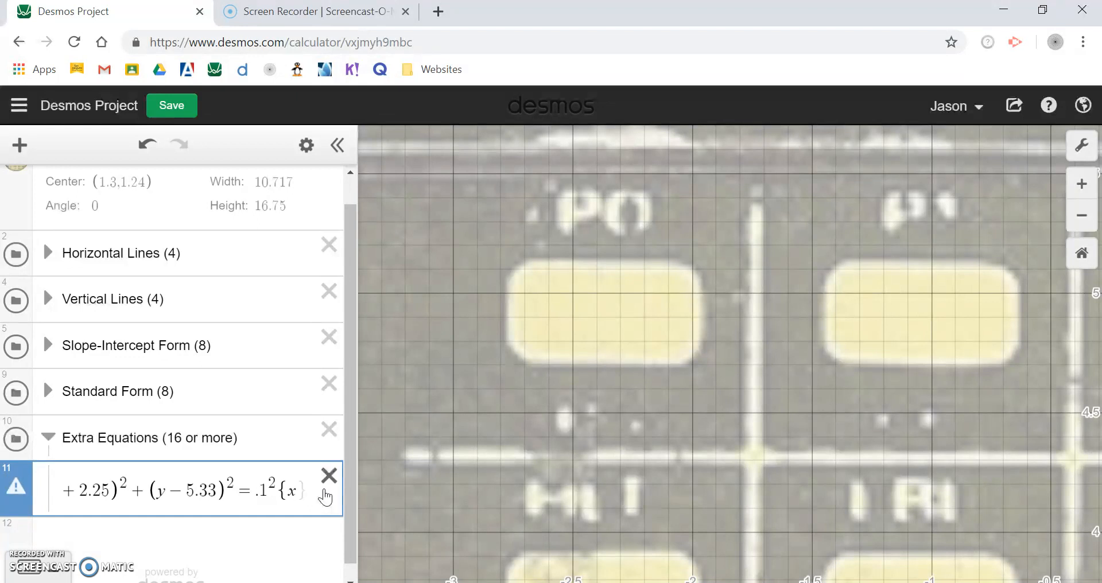
{"action": "type", "text": ".285"}
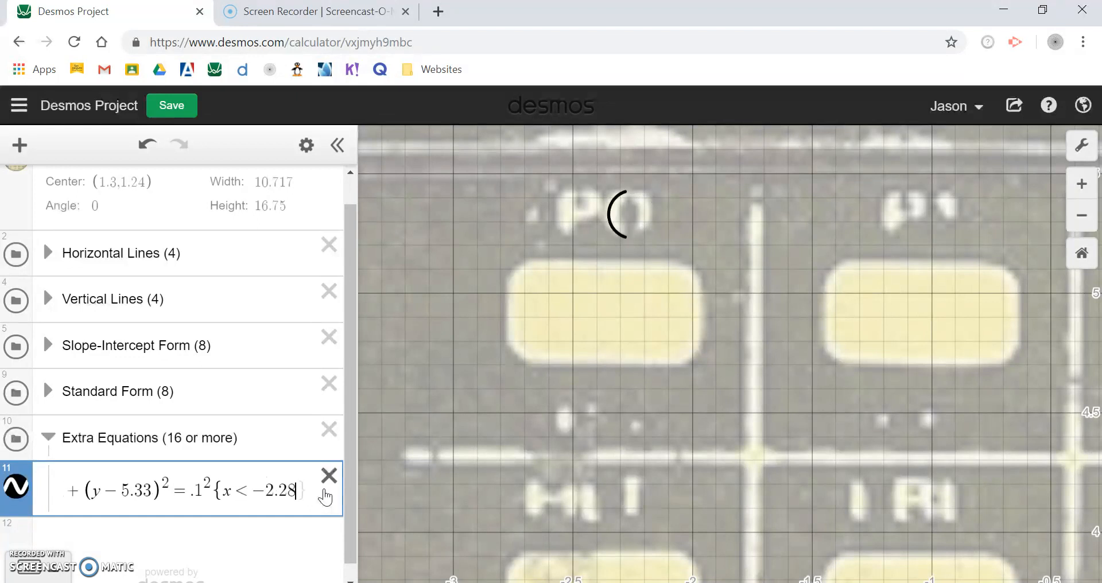
{"action": "type", "text": "}"}
{"action": "left_click", "coordinate": [469, 457]}
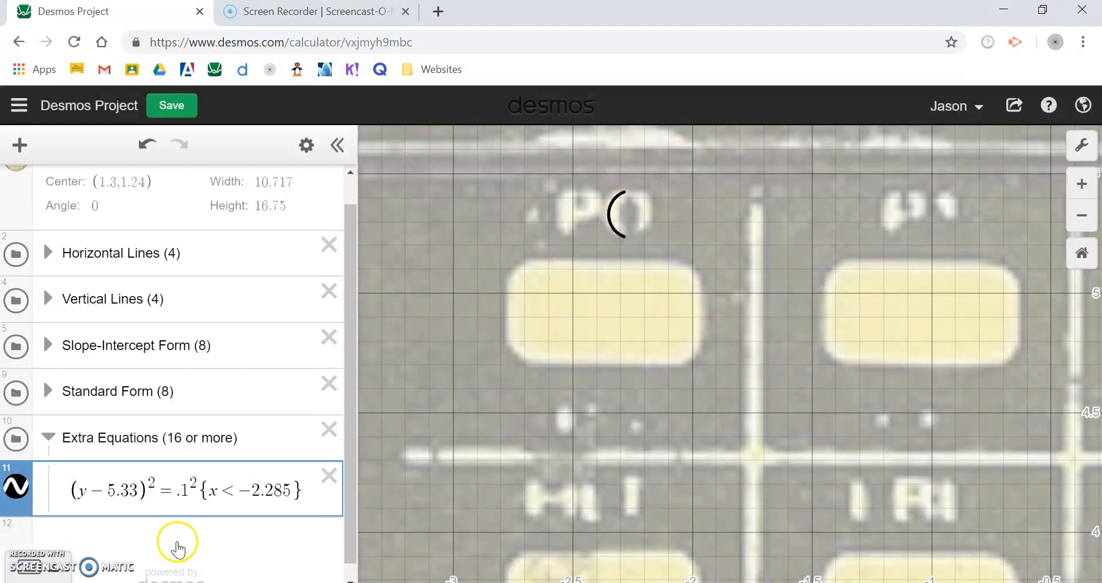
Step: Copy the circle equation (x+2.25)^2+(y-5.33)^2=.1^2 without its restriction into a new expression
{"action": "left_click", "coordinate": [70, 494]}
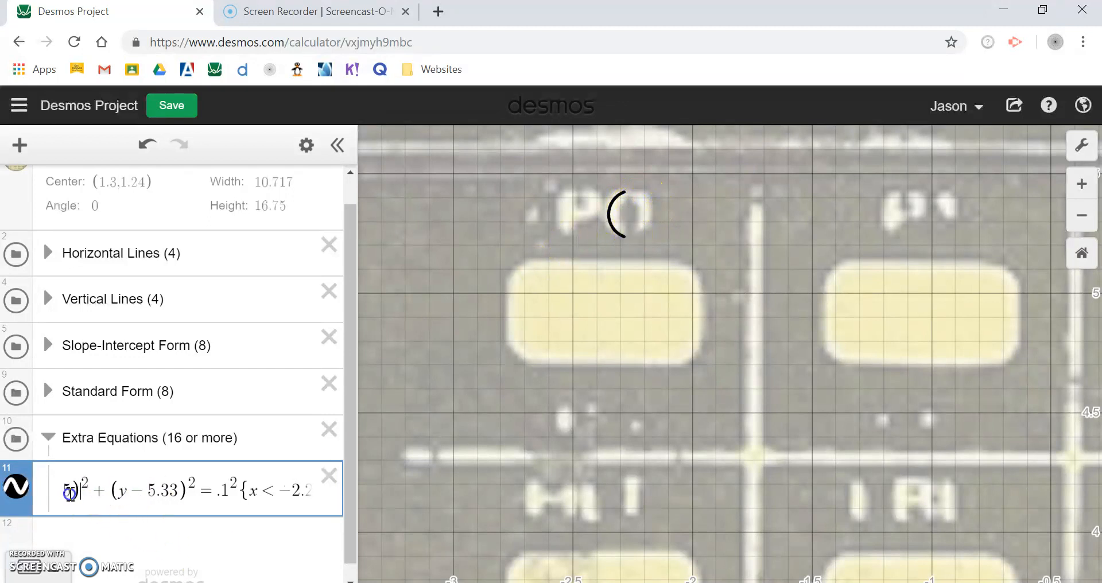
{"action": "left_click", "coordinate": [70, 490]}
{"action": "left_click", "coordinate": [75, 486]}
{"action": "key", "text": "Left"}
{"action": "key", "text": "Left"}
{"action": "key", "text": "Left"}
{"action": "key", "text": "Left"}
{"action": "key", "text": "Left"}
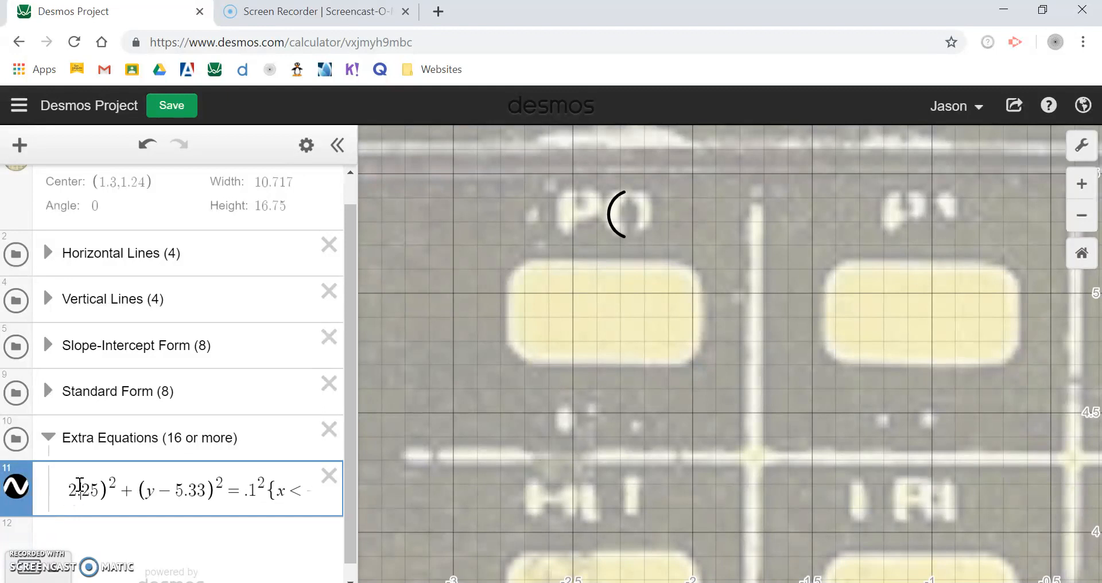
{"action": "left_click_drag", "start_coordinate": [65, 491], "coordinate": [295, 485]}
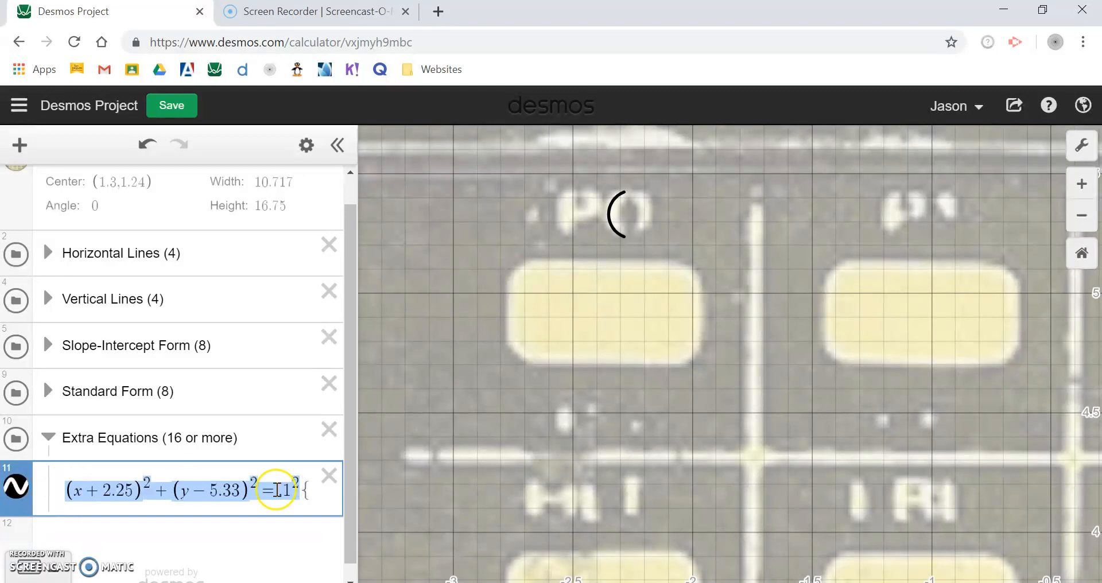
{"action": "left_click", "coordinate": [136, 527]}
{"action": "type", "text": "(x+2.25)^2+(y-5.33)^2=.1^2"}
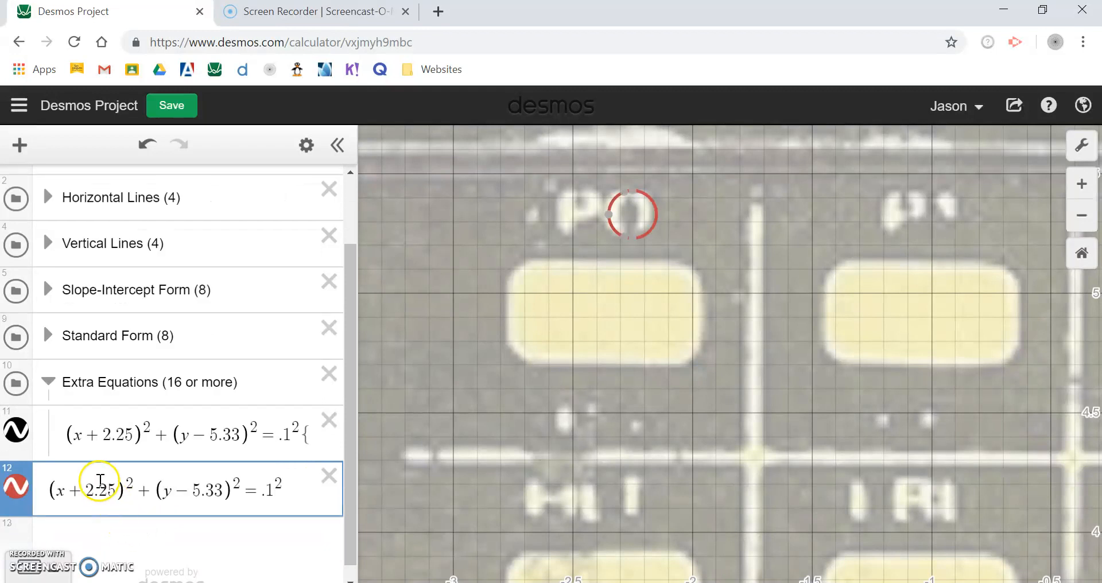
Step: With the first arc hidden, trace the copied circle and restrict it to {-2.227<x}, and show the first arc again
{"action": "left_click", "coordinate": [16, 430]}
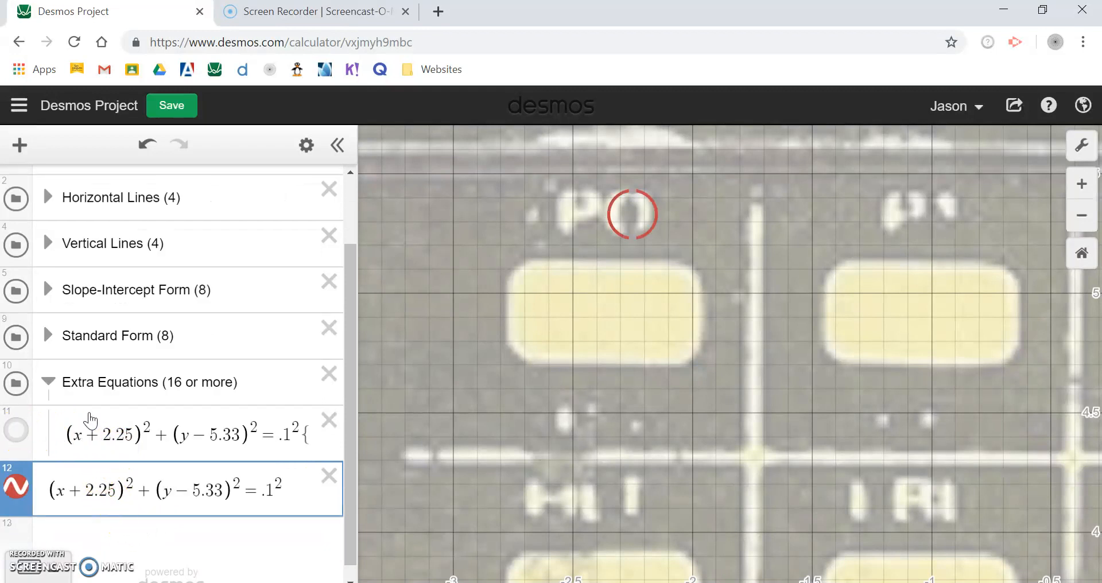
{"action": "left_click", "coordinate": [642, 194]}
{"action": "left_click_drag", "start_coordinate": [658, 214], "coordinate": [638, 193]}
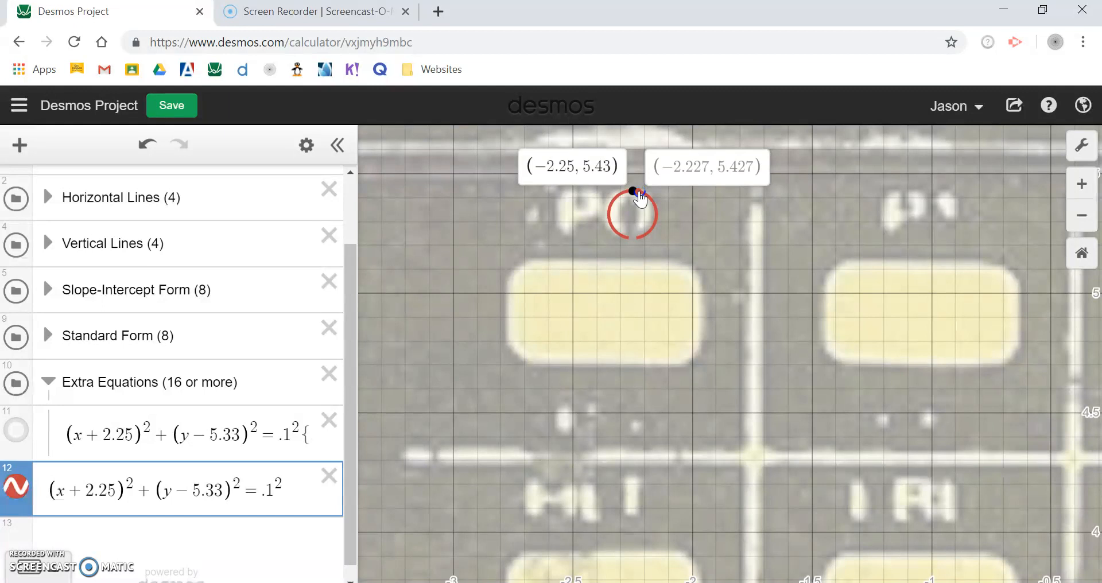
{"action": "left_click_drag", "start_coordinate": [638, 192], "coordinate": [638, 193]}
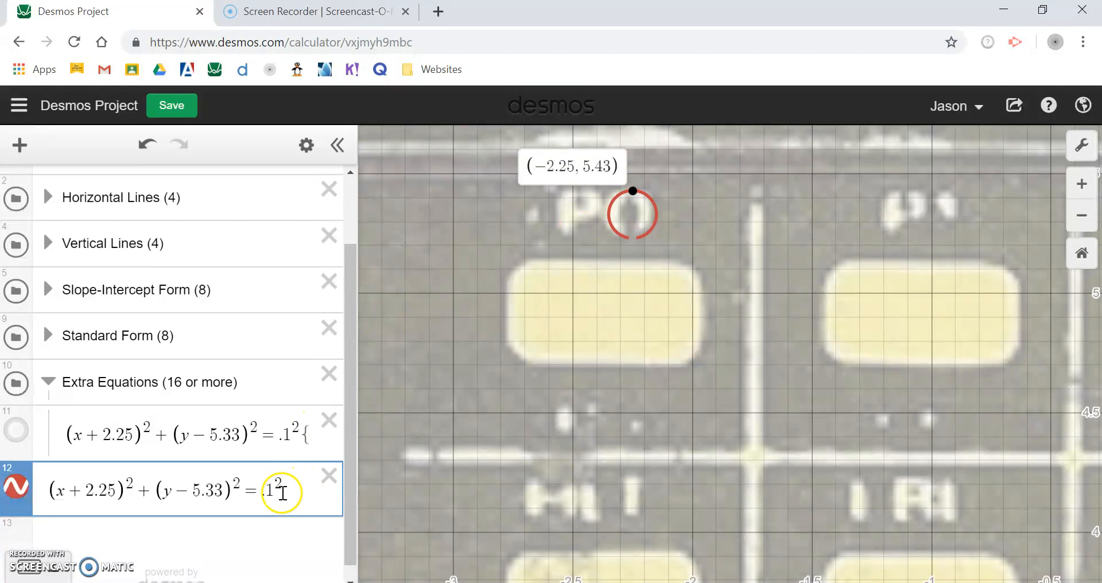
{"action": "left_click", "coordinate": [288, 491]}
{"action": "type", "text": "{-2.22"}
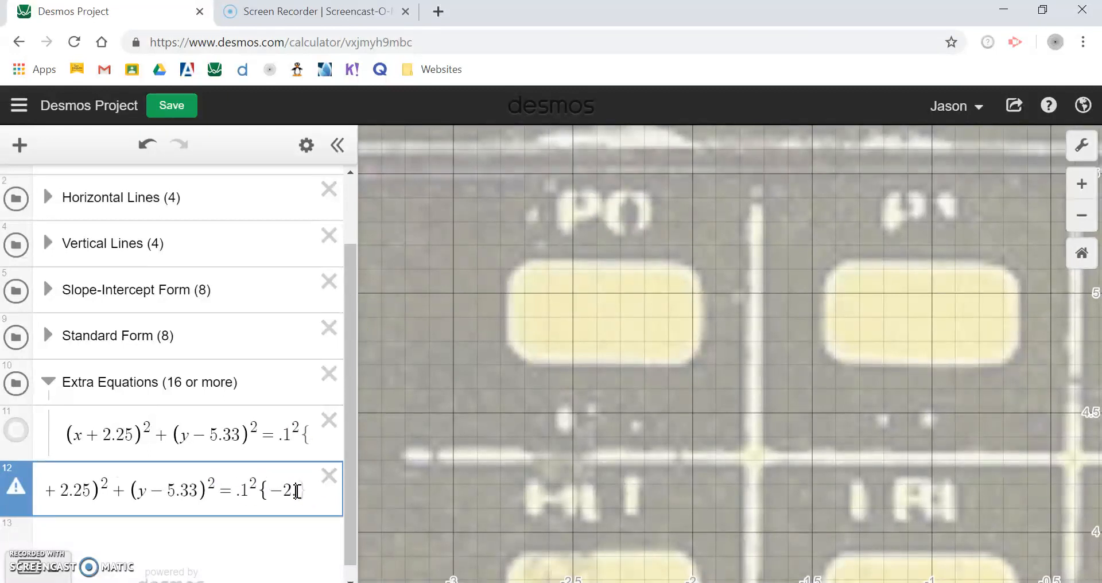
{"action": "type", "text": "7<x"}
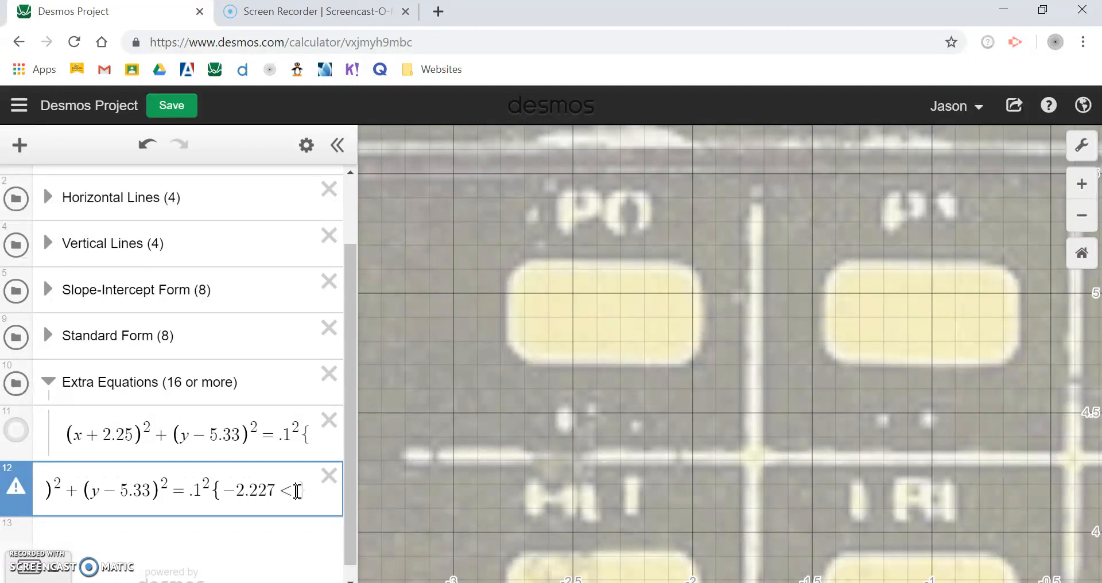
{"action": "type", "text": "}"}
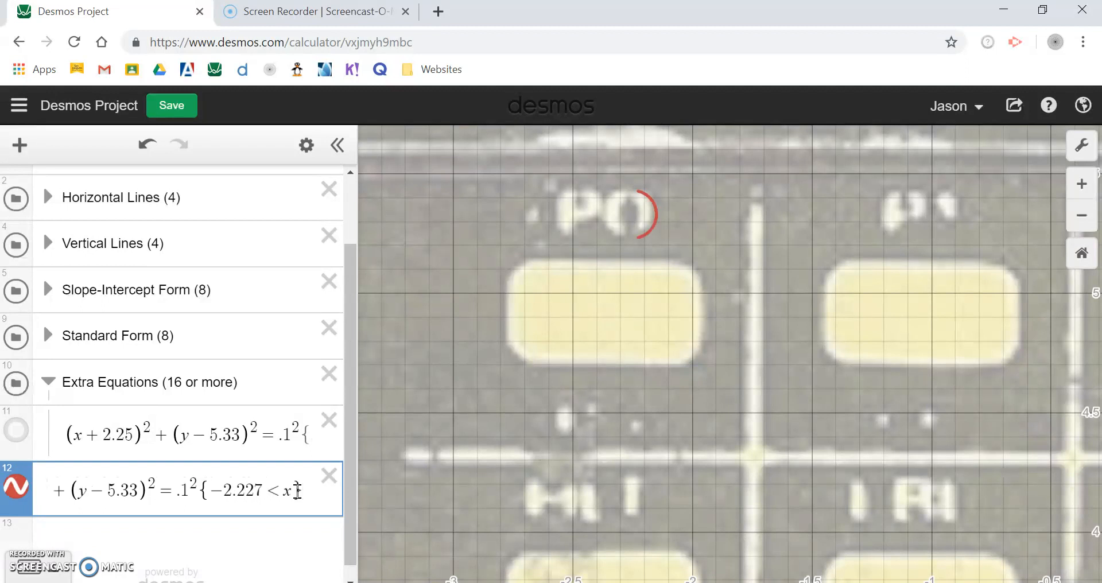
{"action": "left_click", "coordinate": [16, 431]}
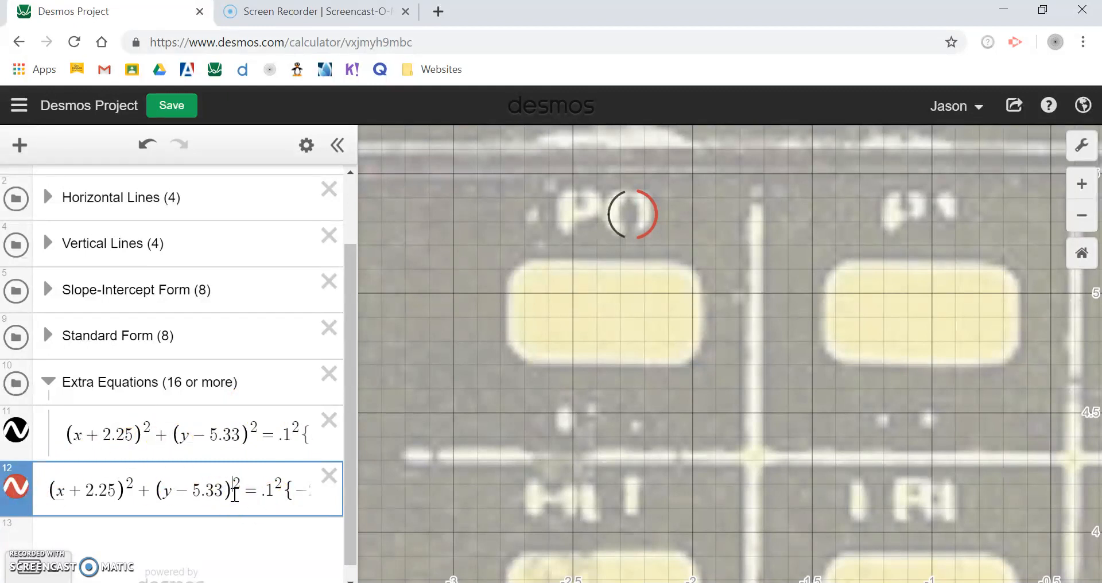
Step: Go to the end of the copied circle equation and highlight its restriction -2.227<x
{"action": "key", "text": "Right"}
{"action": "key", "text": "Right"}
{"action": "key", "text": "Right"}
{"action": "key", "text": "Right"}
{"action": "key", "text": "Right"}
{"action": "key", "text": "Right"}
{"action": "key", "text": "Right"}
{"action": "key", "text": "Right"}
{"action": "key", "text": "Right"}
{"action": "key", "text": "Right"}
{"action": "key", "text": "Right"}
{"action": "key", "text": "Right"}
{"action": "key", "text": "Right"}
{"action": "key", "text": "Right"}
{"action": "key", "text": "Right"}
{"action": "key", "text": "Right"}
{"action": "key", "text": "Right"}
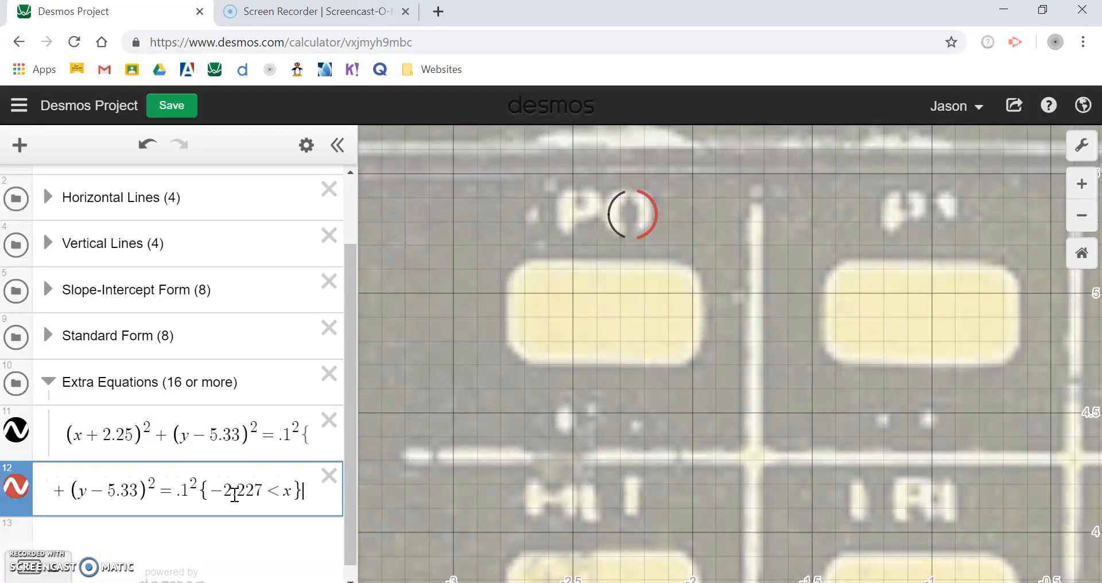
{"action": "left_click_drag", "start_coordinate": [214, 491], "coordinate": [287, 491]}
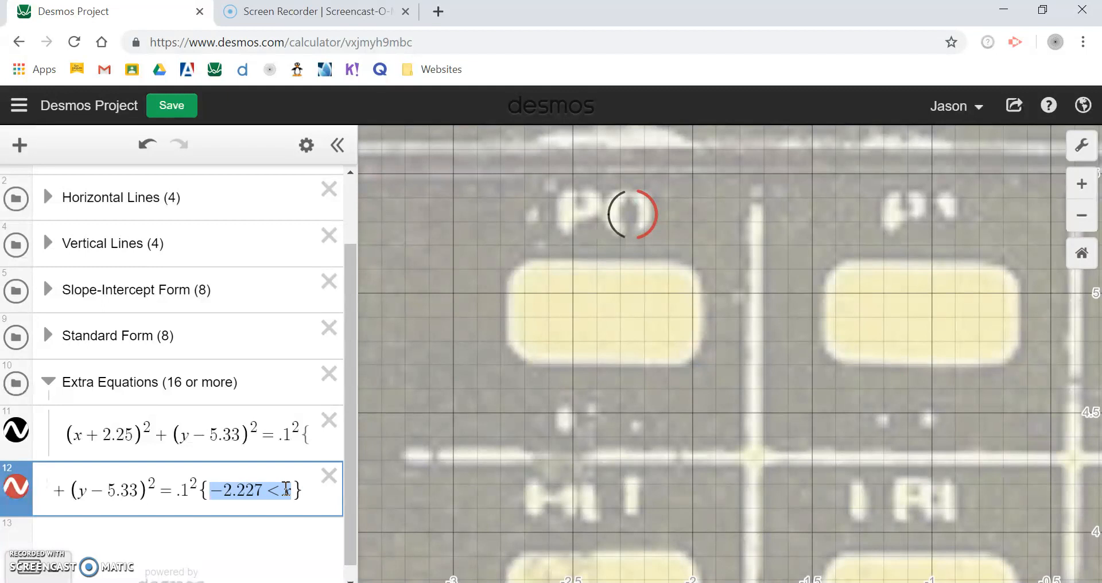
Step: Append the condition -2.227<x after a comma to the first circle's restriction x<-2.285 and delete the copied circle equation
{"action": "left_click", "coordinate": [256, 435]}
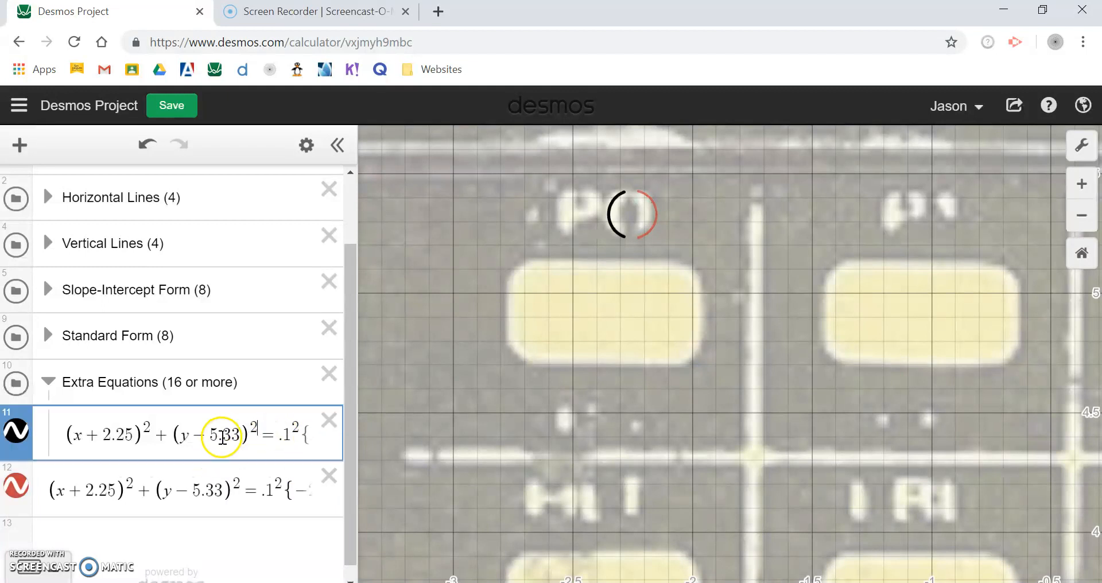
{"action": "key", "text": "Right"}
{"action": "key", "text": "Right"}
{"action": "key", "text": "Right"}
{"action": "key", "text": "Right"}
{"action": "key", "text": "Right"}
{"action": "key", "text": "Right"}
{"action": "key", "text": "Right"}
{"action": "key", "text": "Right"}
{"action": "key", "text": "Right"}
{"action": "key", "text": "Right"}
{"action": "key", "text": "Right"}
{"action": "key", "text": "Right"}
{"action": "key", "text": "Right"}
{"action": "key", "text": "Right"}
{"action": "key", "text": "Right"}
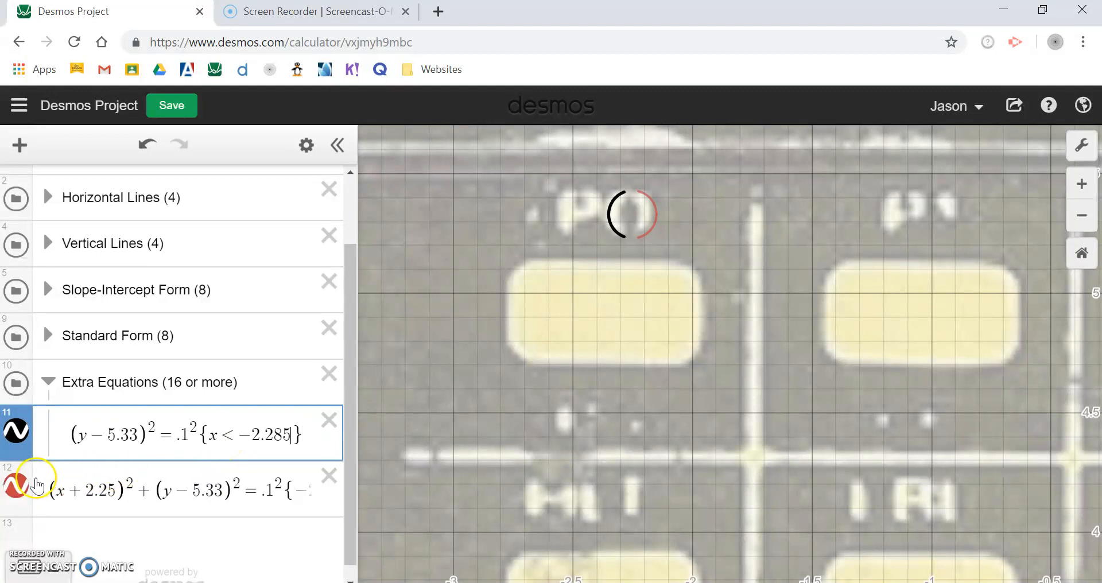
{"action": "left_click", "coordinate": [20, 485]}
{"action": "key", "text": "Right"}
{"action": "key", "text": "Right"}
{"action": "key", "text": "Right"}
{"action": "key", "text": "Right"}
{"action": "key", "text": "Right"}
{"action": "key", "text": "Right"}
{"action": "key", "text": "Right"}
{"action": "key", "text": "Right"}
{"action": "key", "text": "Right"}
{"action": "key", "text": "Right"}
{"action": "key", "text": "Right"}
{"action": "key", "text": "Right"}
{"action": "key", "text": "Right"}
{"action": "key", "text": "Right"}
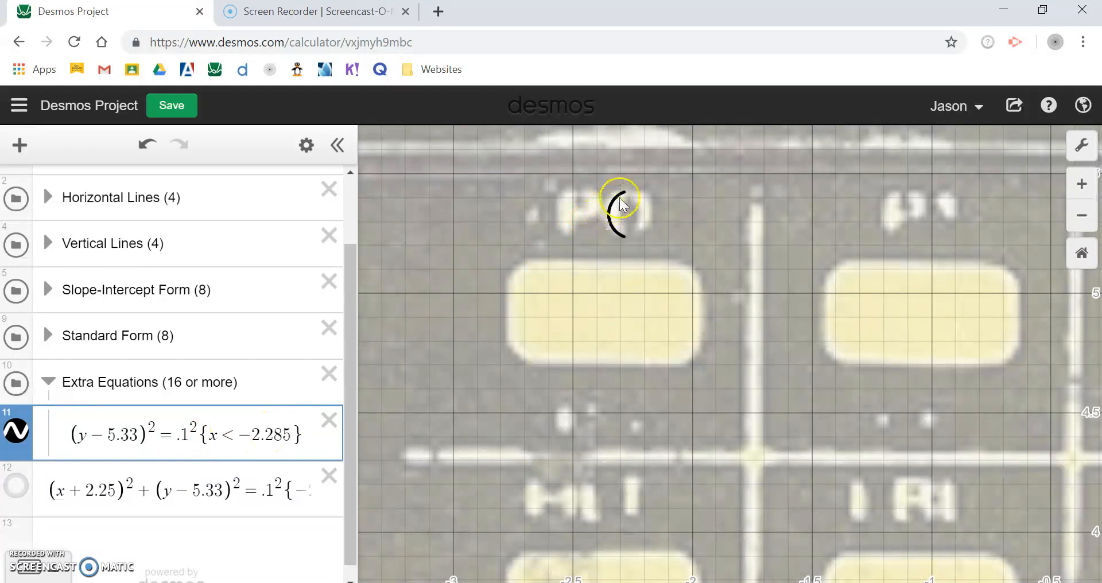
{"action": "type", "text": ",-2.227<x"}
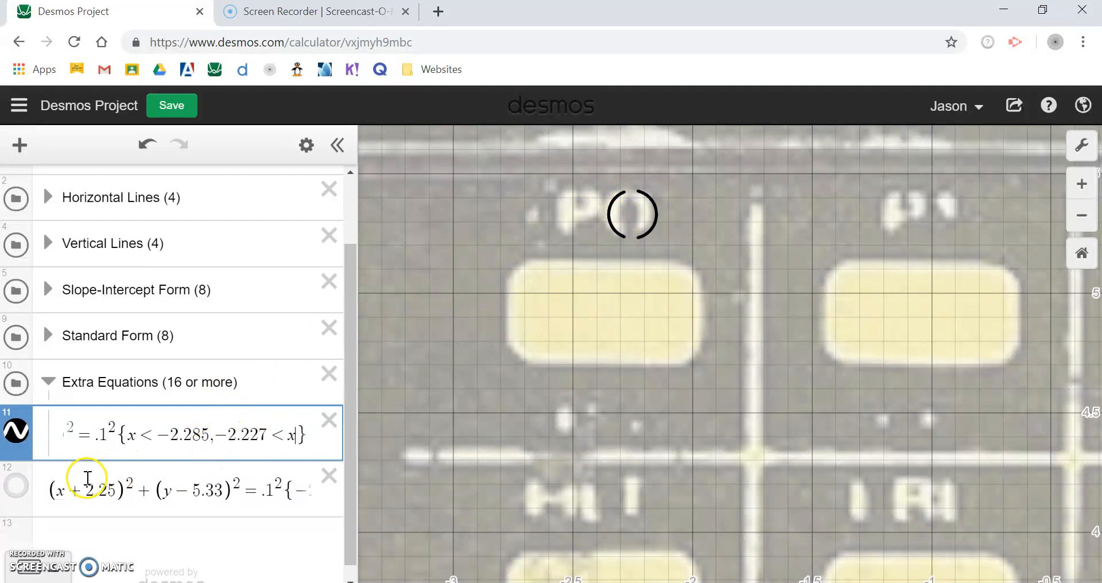
{"action": "left_click", "coordinate": [329, 476]}
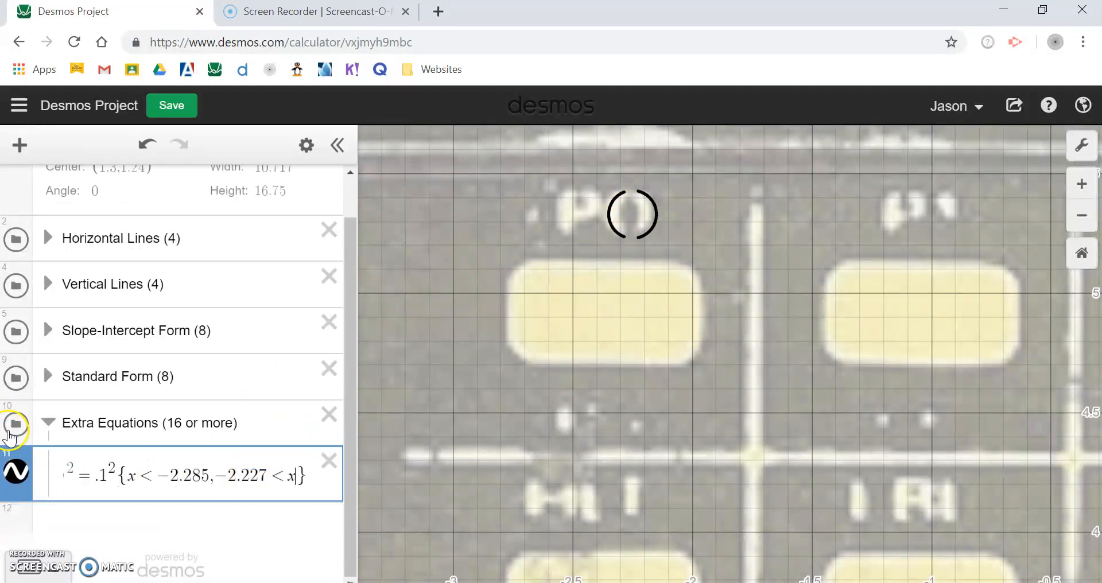